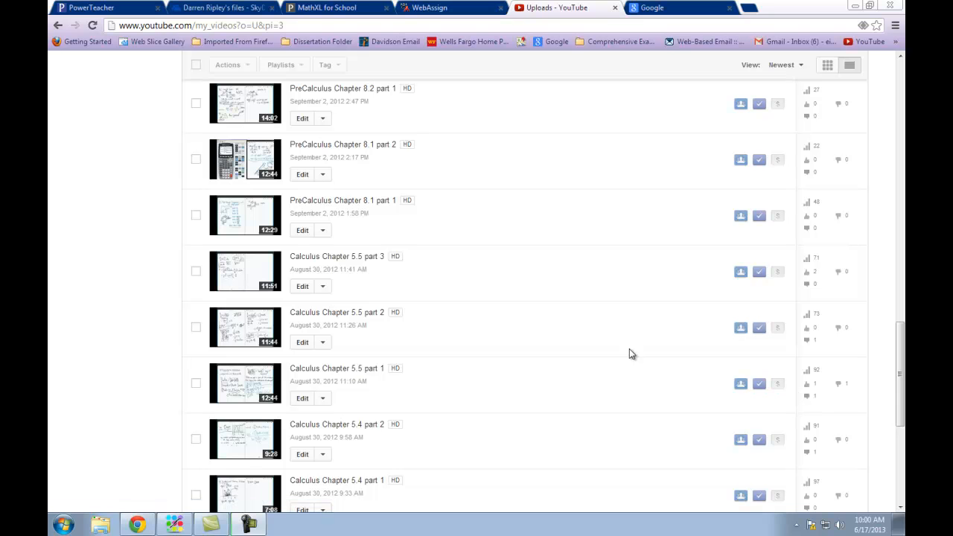
{"action": "left_click_drag", "start_coordinate": [901, 376], "coordinate": [900, 114]}
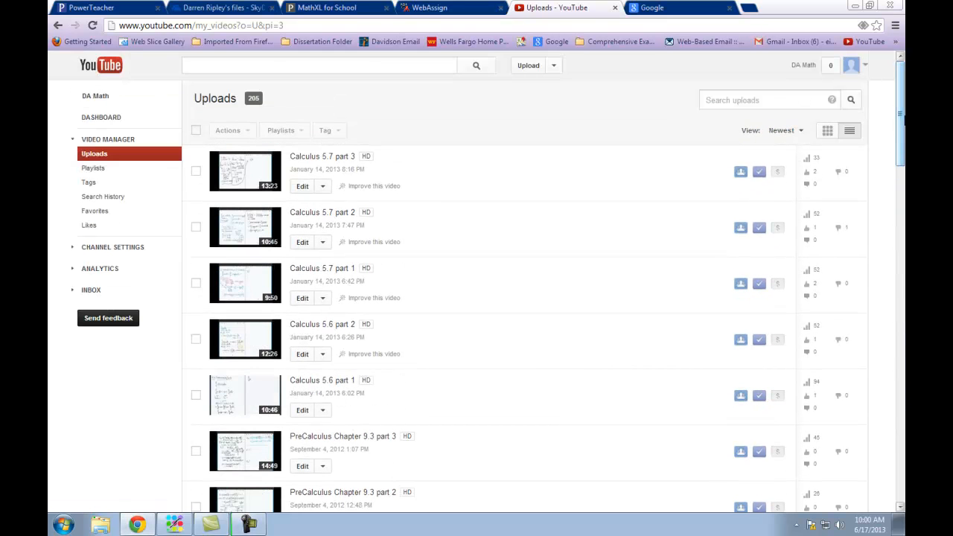
{"action": "left_click_drag", "start_coordinate": [901, 119], "coordinate": [901, 356]}
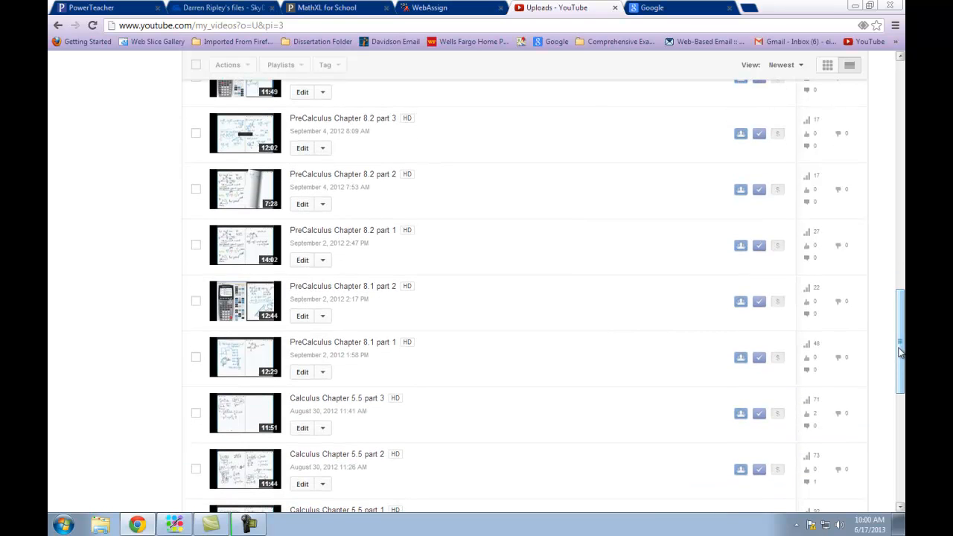
{"action": "left_click_drag", "start_coordinate": [903, 350], "coordinate": [902, 371]}
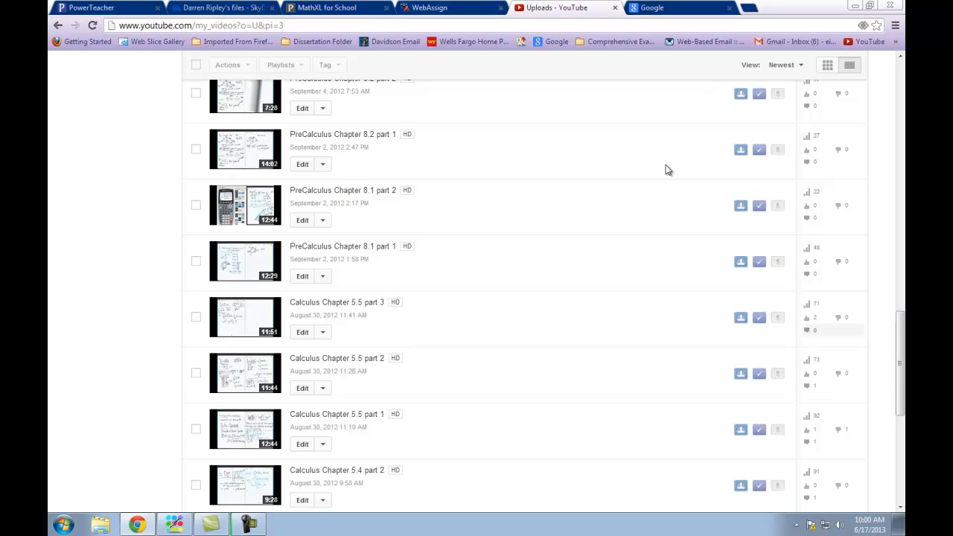
Open the Gmail inbox, go from there to YouTube and open the channel's Video Manager.
{"action": "left_click", "coordinate": [812, 41]}
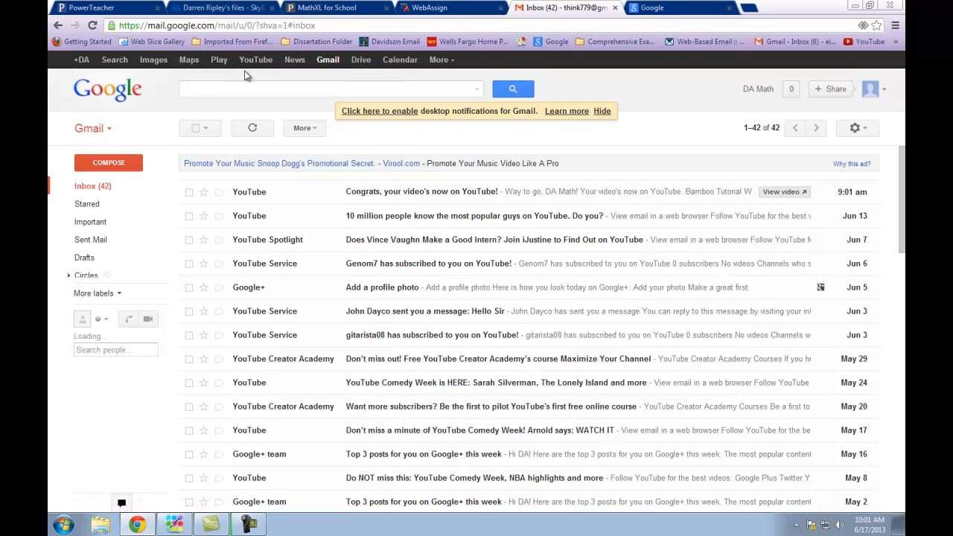
{"action": "left_click", "coordinate": [266, 65]}
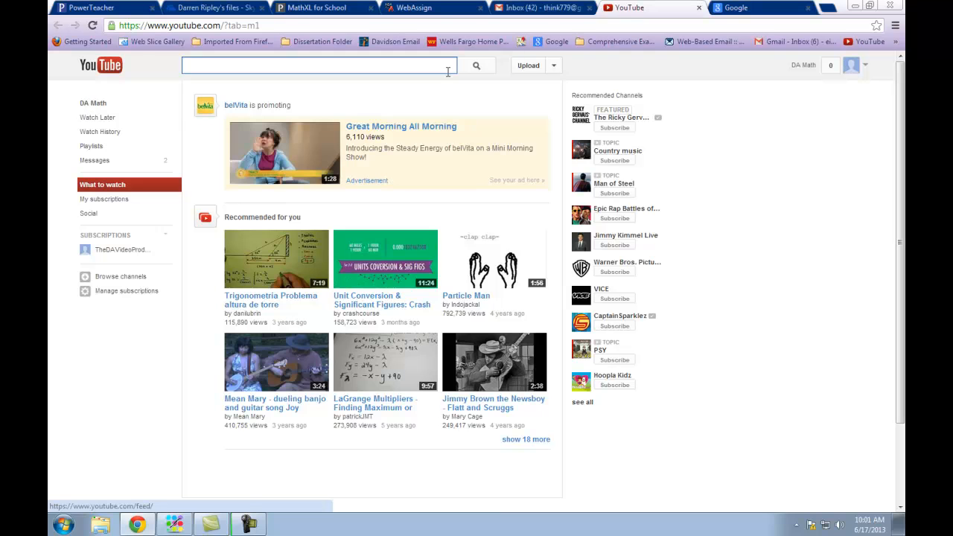
{"action": "left_click", "coordinate": [866, 67]}
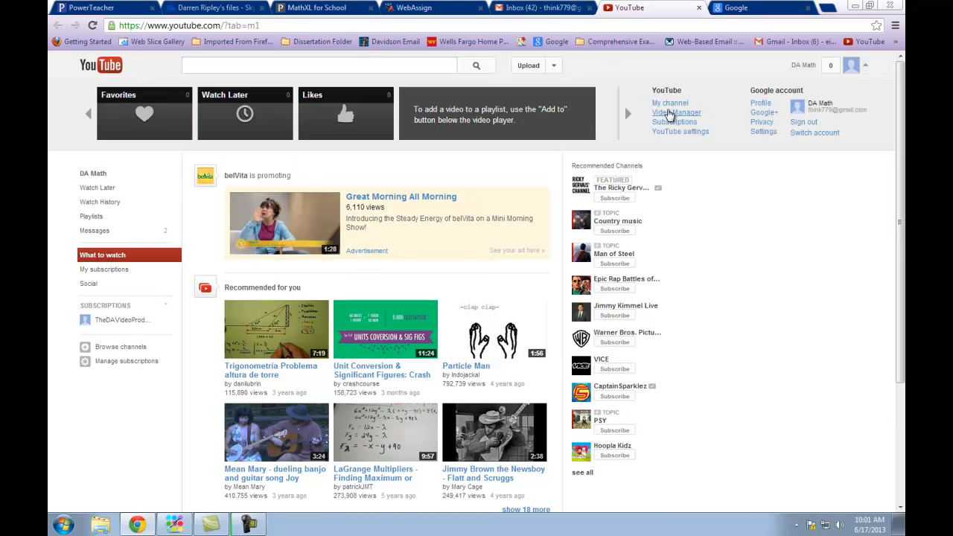
{"action": "left_click", "coordinate": [669, 114]}
Open the viewer comments of the video Calculus Chapter 5.5 part 1 on page 3 of the uploads.
{"action": "scroll", "coordinate": [350, 350], "scroll_direction": "down", "scroll_amount": 5}
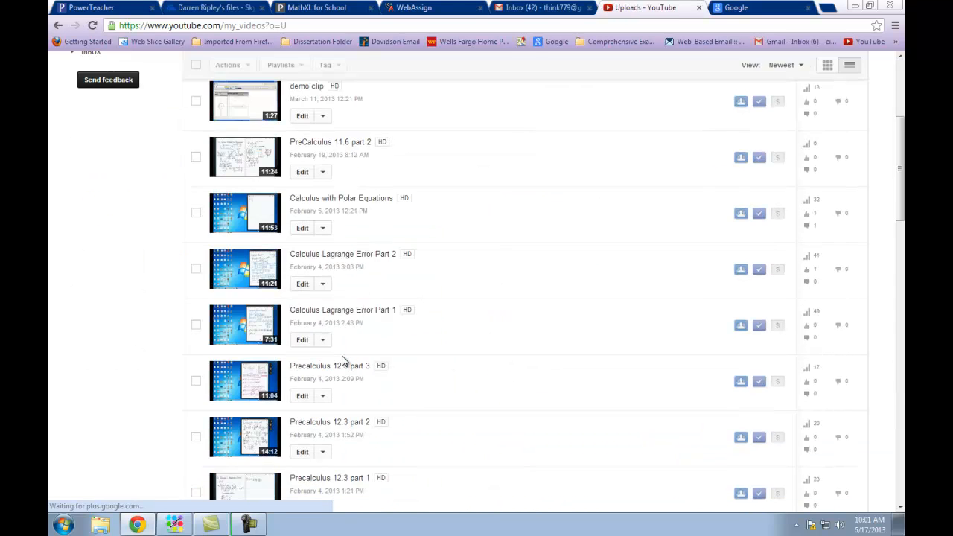
{"action": "scroll", "coordinate": [343, 359], "scroll_direction": "down", "scroll_amount": 10}
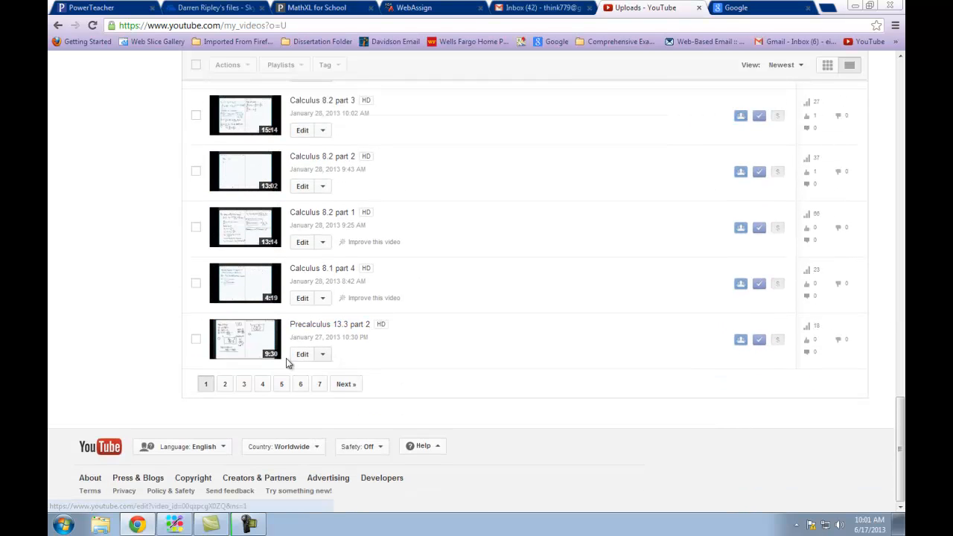
{"action": "left_click", "coordinate": [245, 384]}
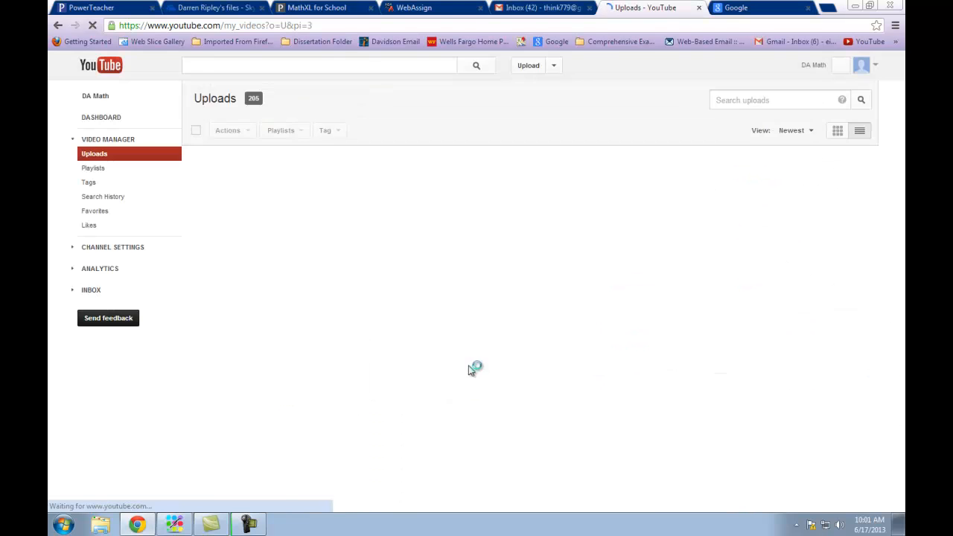
{"action": "scroll", "coordinate": [480, 375], "scroll_direction": "down", "scroll_amount": 10}
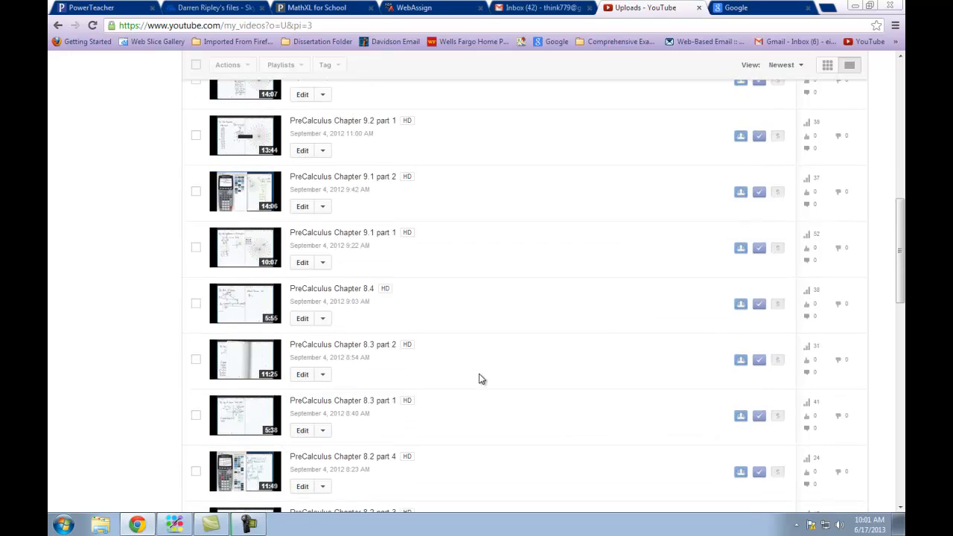
{"action": "scroll", "coordinate": [480, 379], "scroll_direction": "down", "scroll_amount": 6}
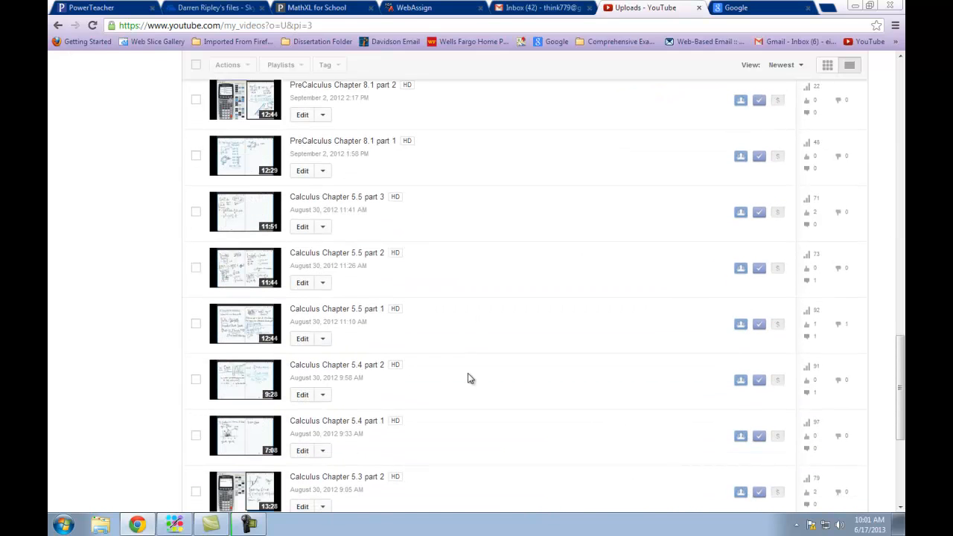
{"action": "left_click", "coordinate": [815, 340]}
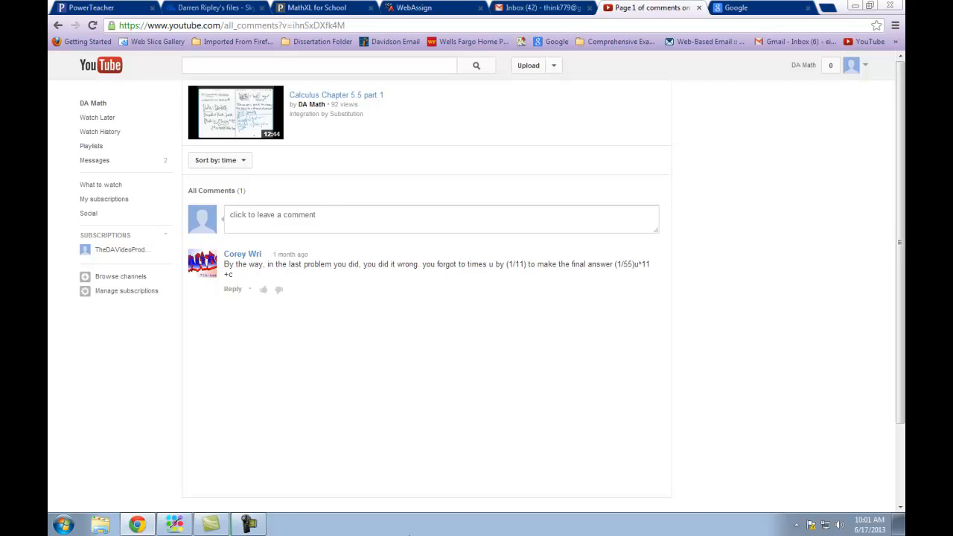
Switch to Camtasia Studio and open the project Stewart 5.5 from the Calculus Chapter 5 folder.
{"action": "left_click", "coordinate": [213, 526]}
{"action": "left_click", "coordinate": [58, 22]}
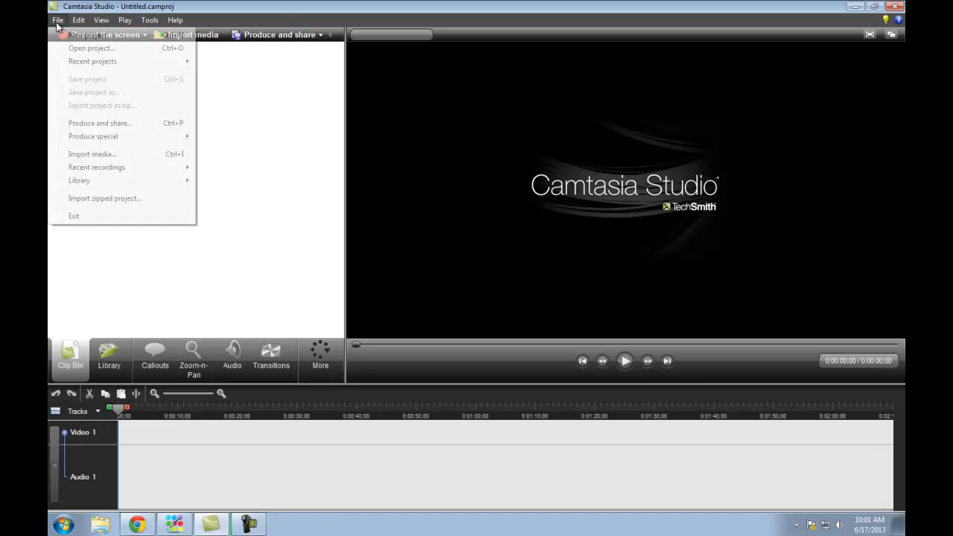
{"action": "left_click", "coordinate": [83, 49]}
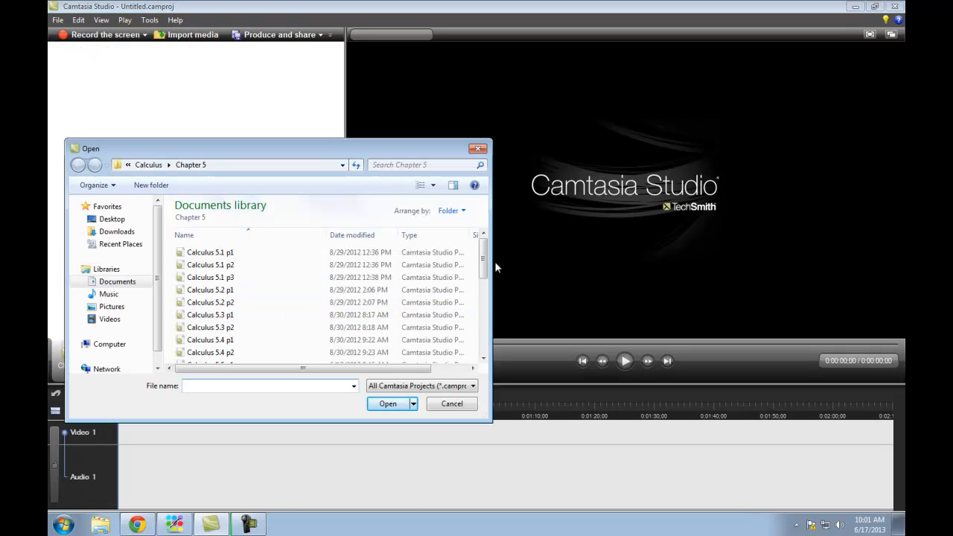
{"action": "scroll", "coordinate": [350, 260], "scroll_direction": "down", "scroll_amount": 6}
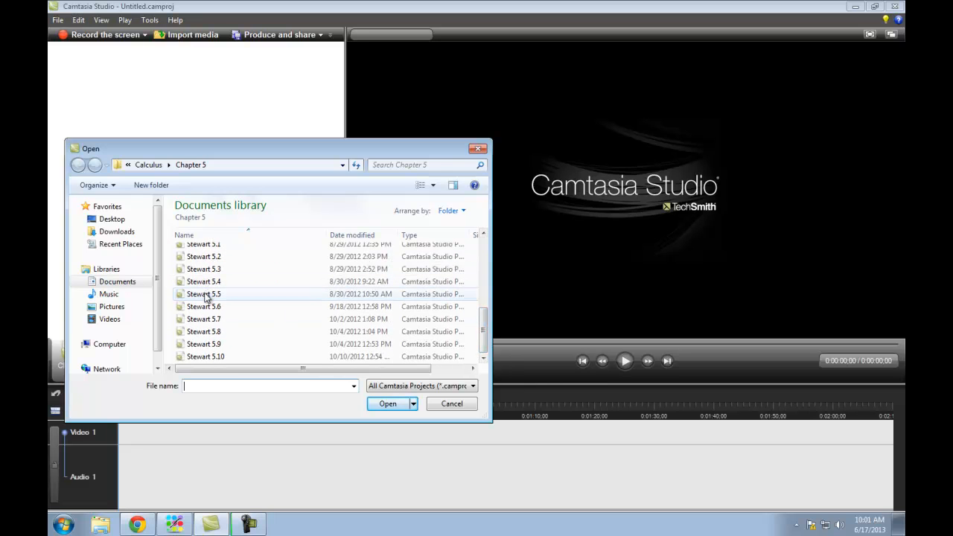
{"action": "left_click", "coordinate": [206, 298]}
{"action": "double_click", "coordinate": [207, 296]}
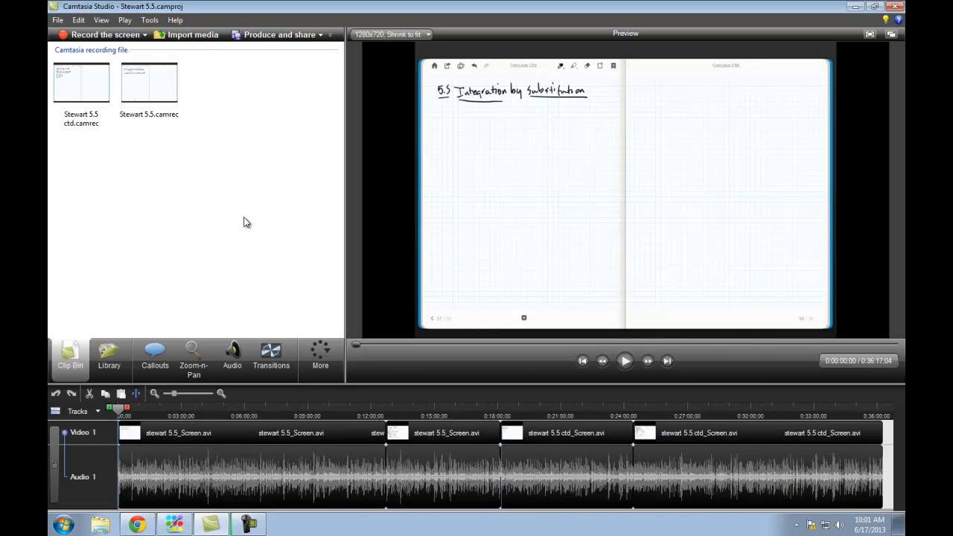
Open the project Calculus 5.5 p1 from the Chapter 5 folder.
{"action": "left_click", "coordinate": [58, 21]}
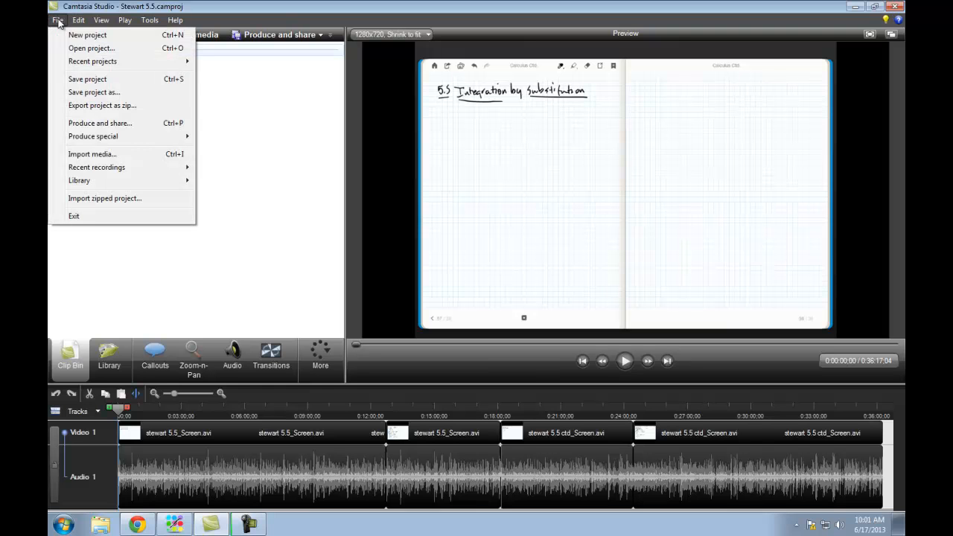
{"action": "left_click", "coordinate": [88, 49]}
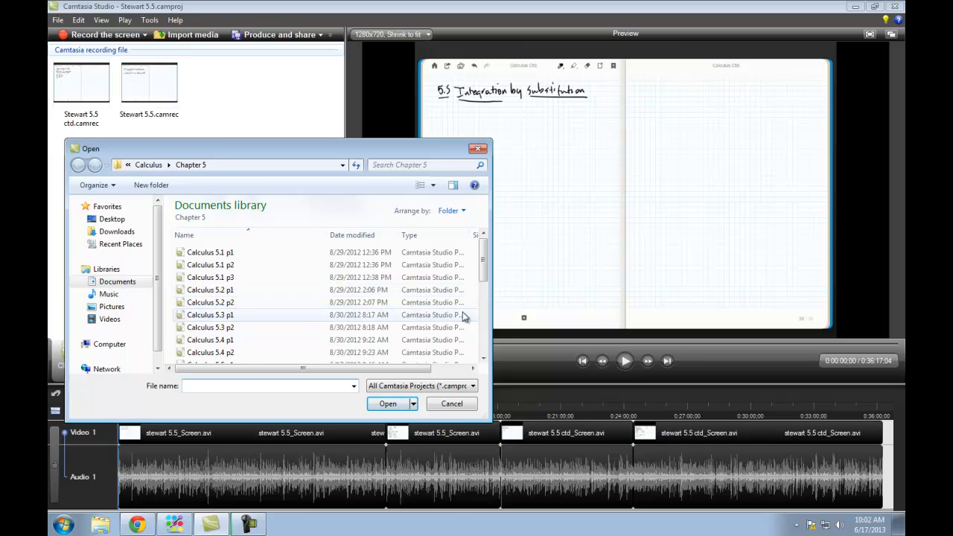
{"action": "scroll", "coordinate": [449, 300], "scroll_direction": "down", "scroll_amount": 1}
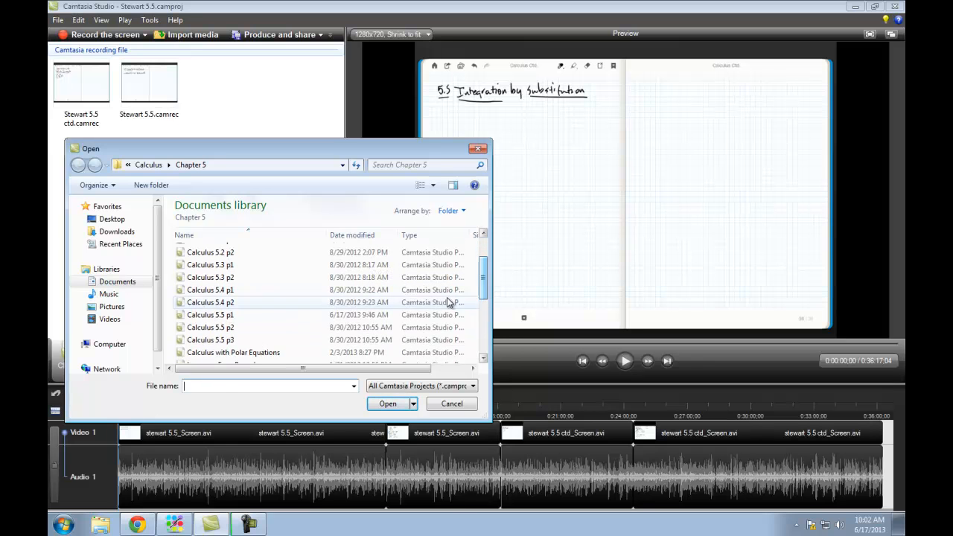
{"action": "left_click", "coordinate": [195, 315]}
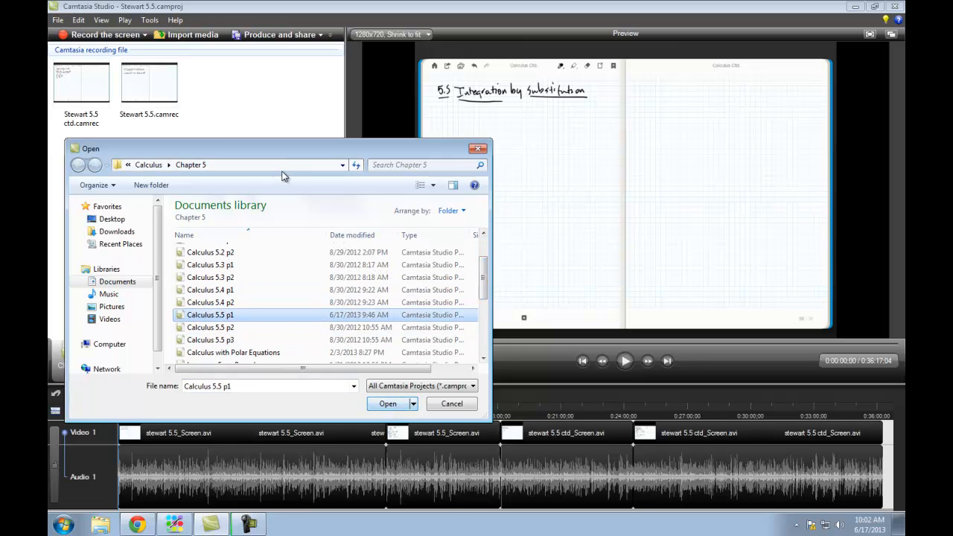
{"action": "left_click_drag", "start_coordinate": [287, 153], "coordinate": [282, 66]}
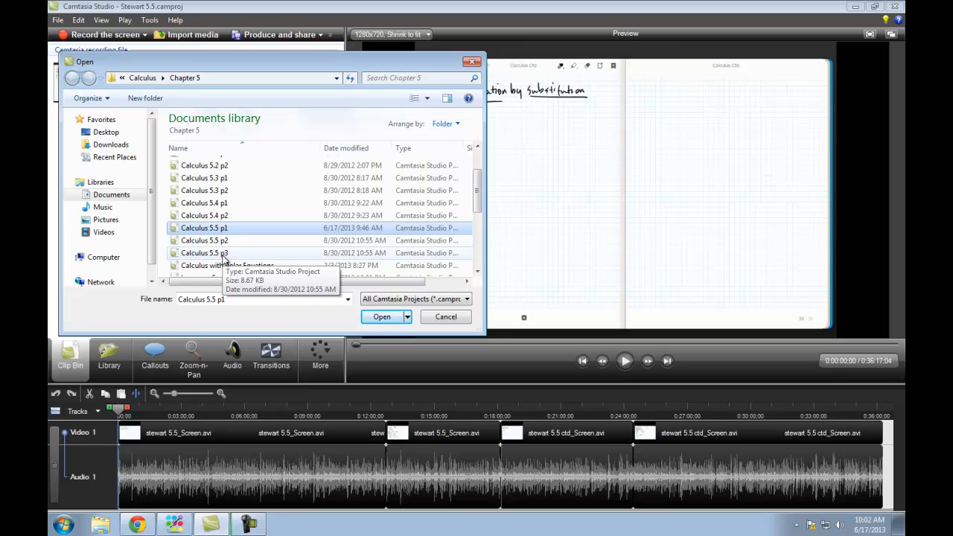
{"action": "left_click", "coordinate": [383, 319]}
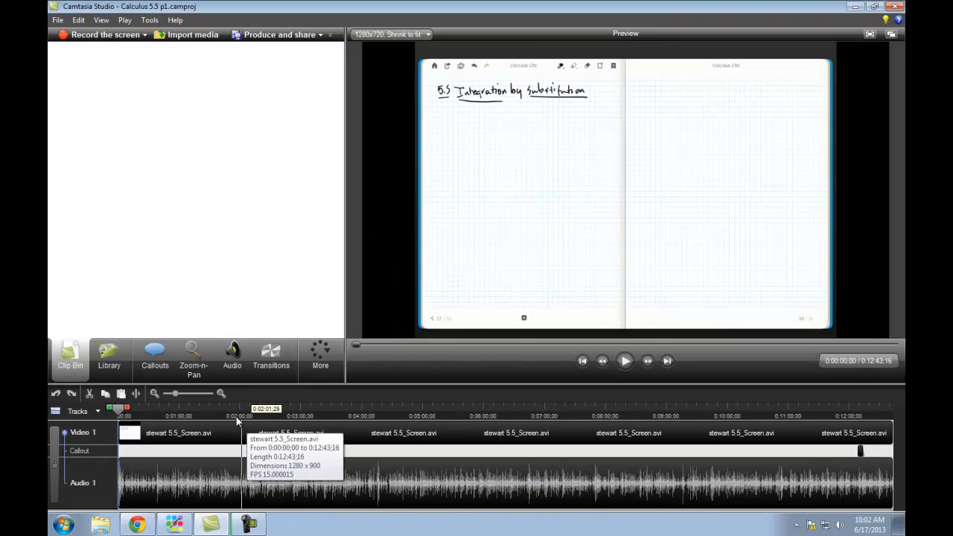
Play the video from about 0:12:02 to review the arrow callout that corrects the answer, and pause on it.
{"action": "left_click_drag", "start_coordinate": [122, 413], "coordinate": [853, 417]}
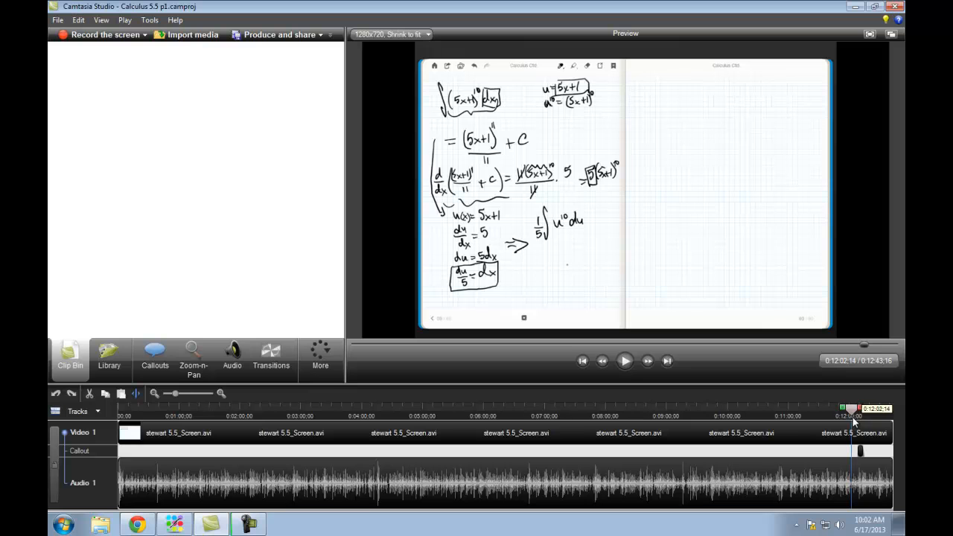
{"action": "left_click", "coordinate": [629, 373]}
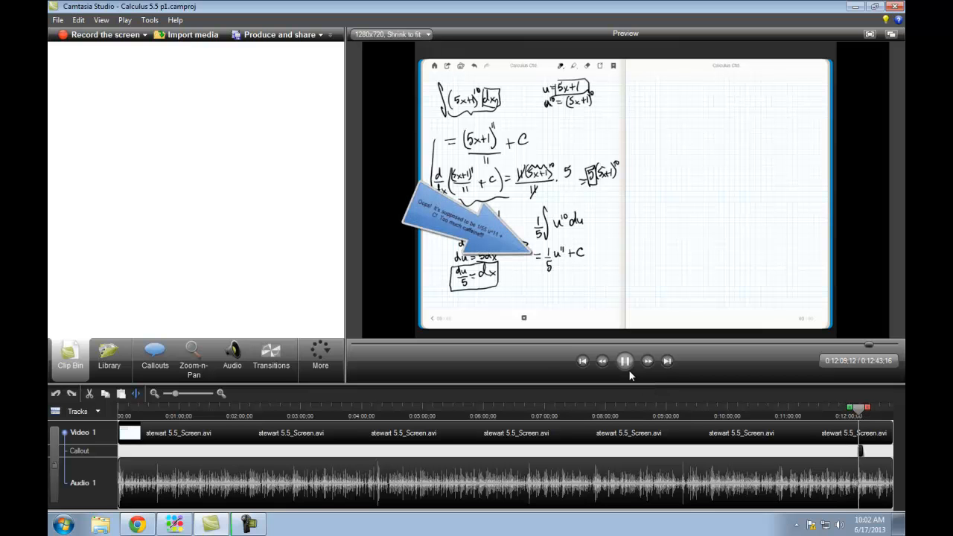
{"action": "left_click", "coordinate": [629, 365]}
{"action": "left_click", "coordinate": [860, 428]}
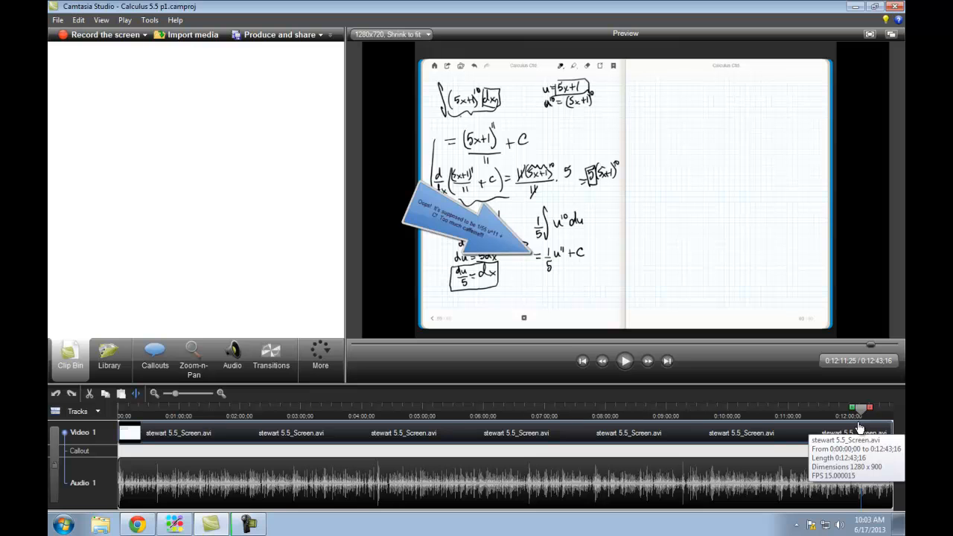
Cut the wide arrow callout near 0:12:10 from the timeline's callout track.
{"action": "left_click", "coordinate": [881, 412]}
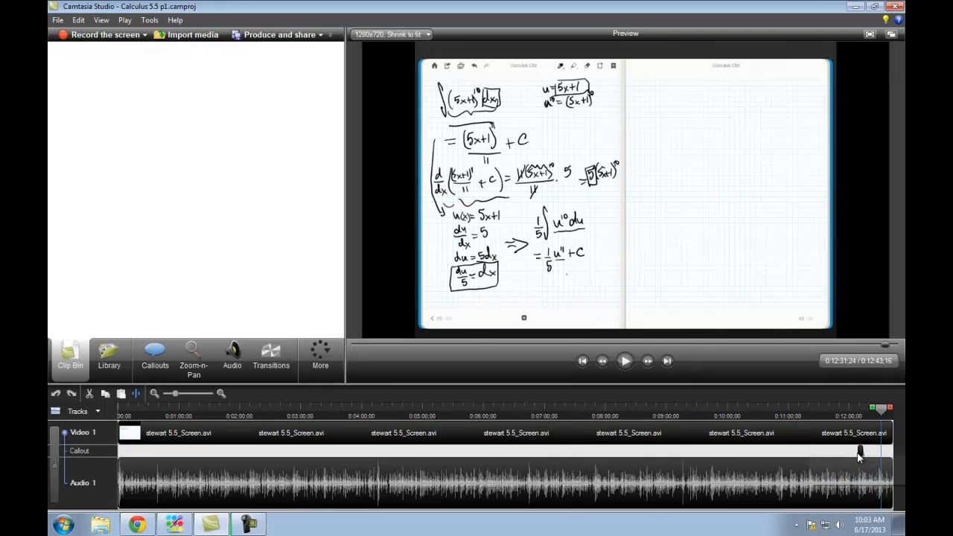
{"action": "right_click", "coordinate": [860, 454]}
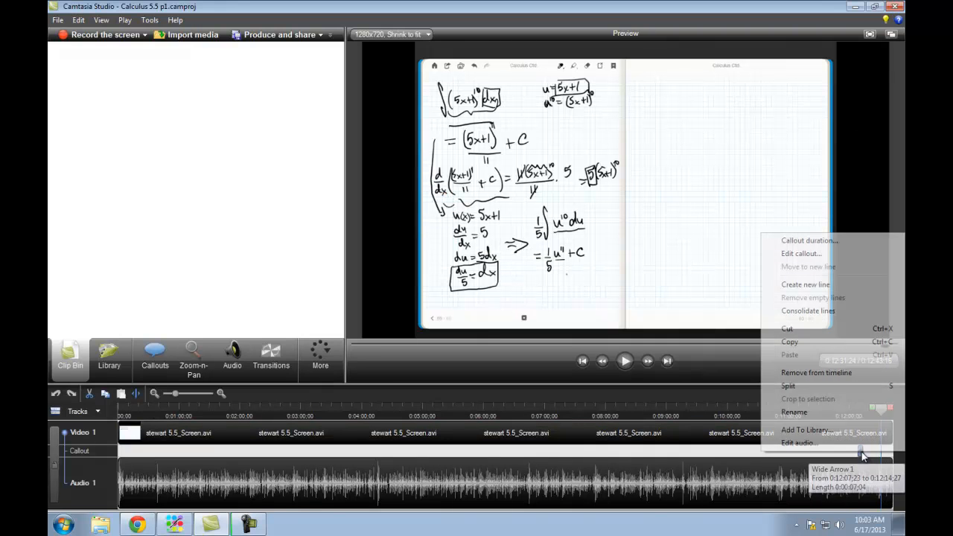
{"action": "left_click", "coordinate": [811, 328]}
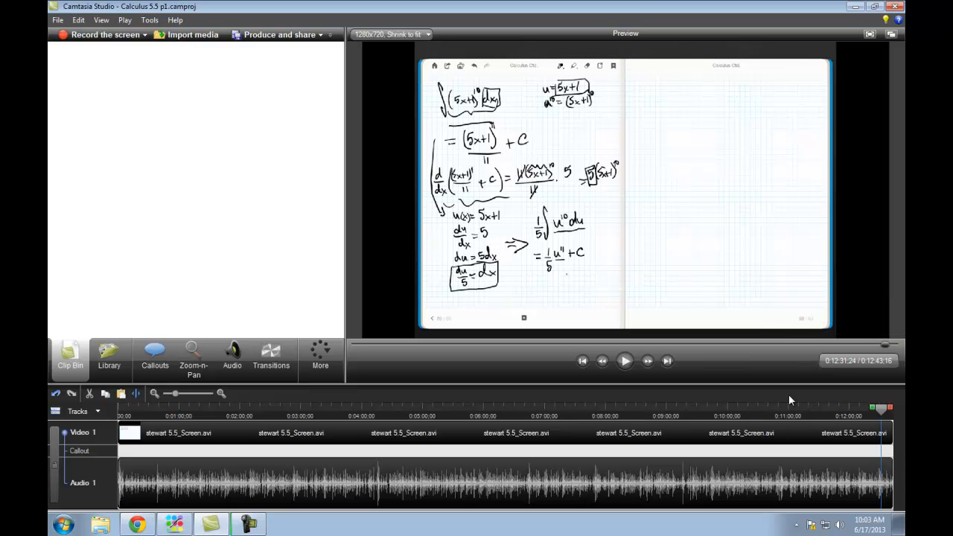
Enlarge the timeline around the last problem and play the video up to just after the wrong answer 1/5 u^11 + C is written.
{"action": "left_click_drag", "start_coordinate": [881, 409], "coordinate": [823, 411]}
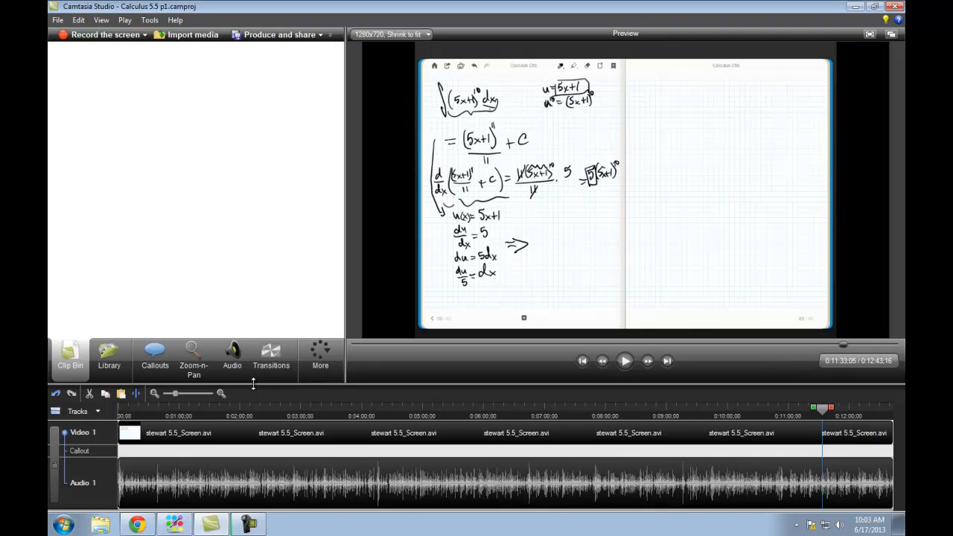
{"action": "left_click", "coordinate": [220, 394]}
{"action": "left_click", "coordinate": [220, 395]}
{"action": "left_click", "coordinate": [221, 394]}
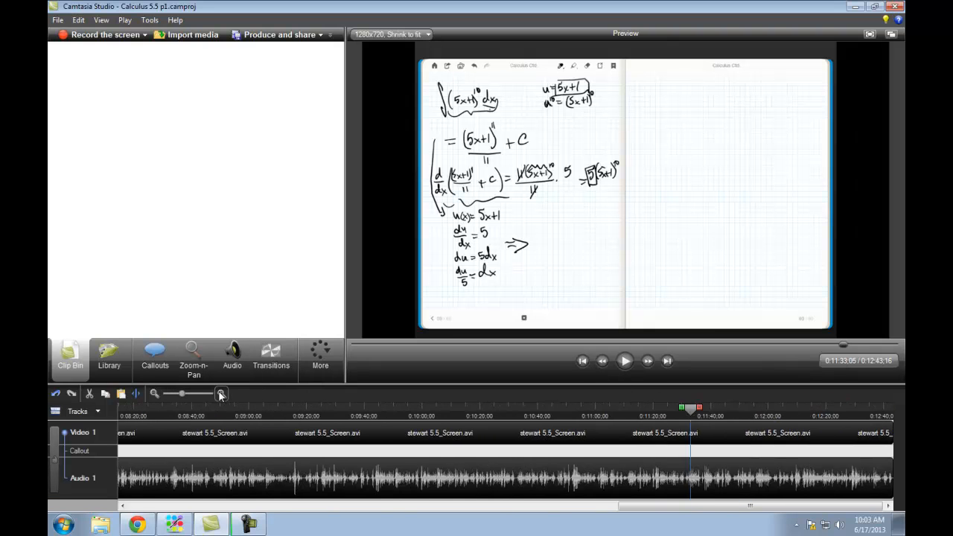
{"action": "left_click", "coordinate": [220, 395]}
{"action": "left_click_drag", "start_coordinate": [604, 409], "coordinate": [741, 411]}
{"action": "left_click", "coordinate": [625, 361]}
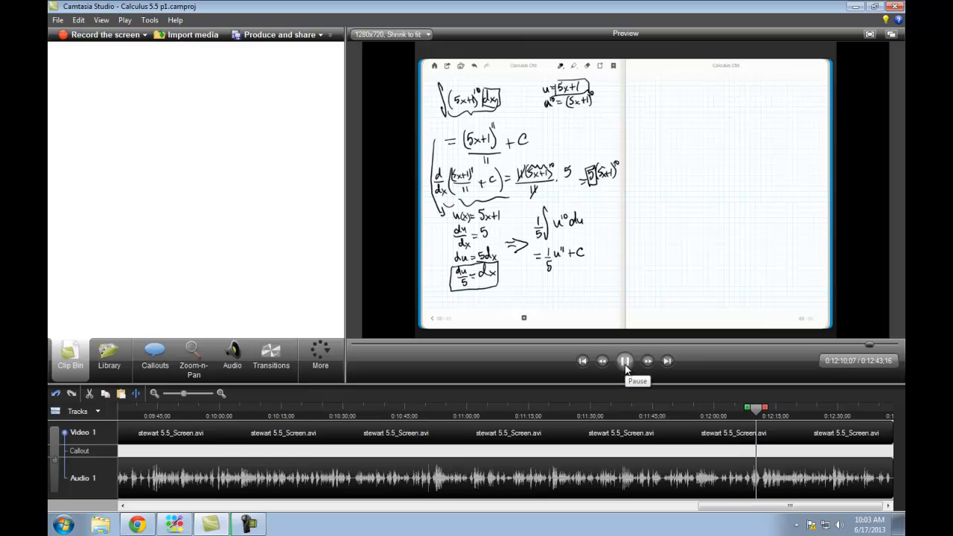
{"action": "left_click", "coordinate": [625, 362]}
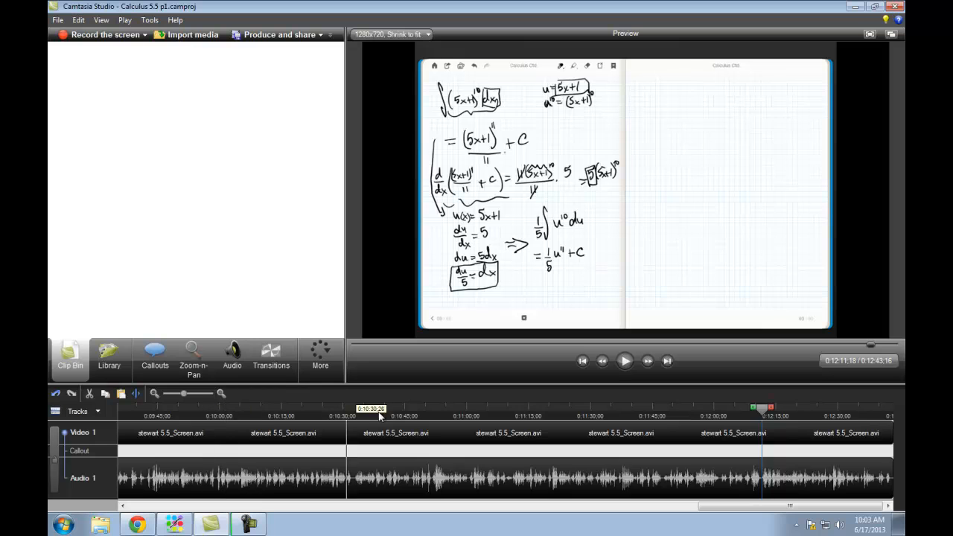
Add a wide arrow callout with the playhead at 0:12:11;10, just after the answer 1/5 u^11 + C is written.
{"action": "left_click", "coordinate": [758, 416]}
{"action": "left_click_drag", "start_coordinate": [758, 415], "coordinate": [758, 416]}
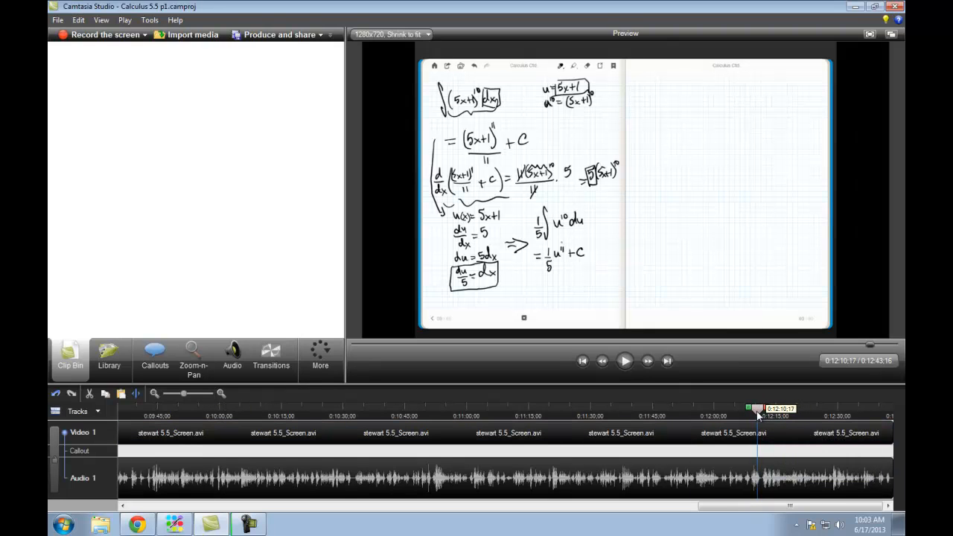
{"action": "left_click_drag", "start_coordinate": [759, 416], "coordinate": [762, 416]}
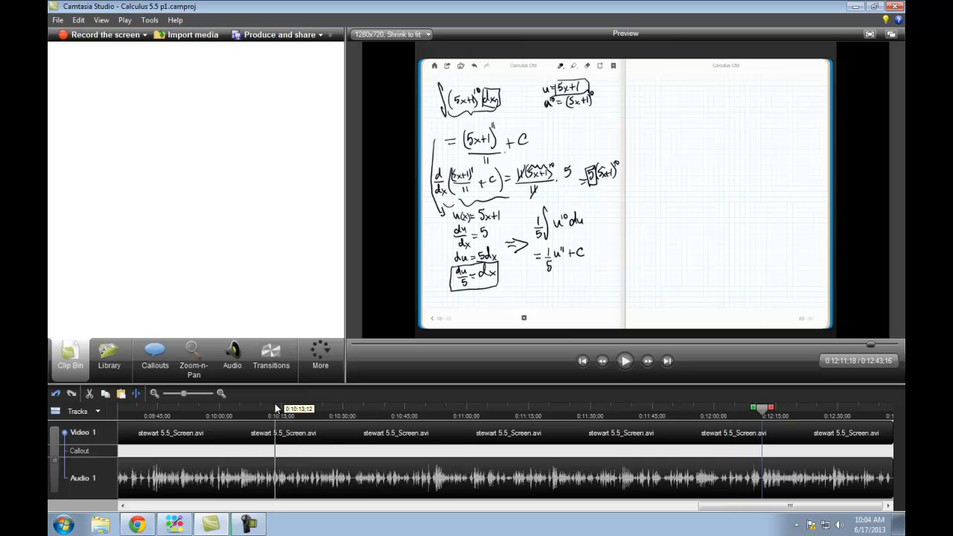
{"action": "left_click", "coordinate": [222, 393]}
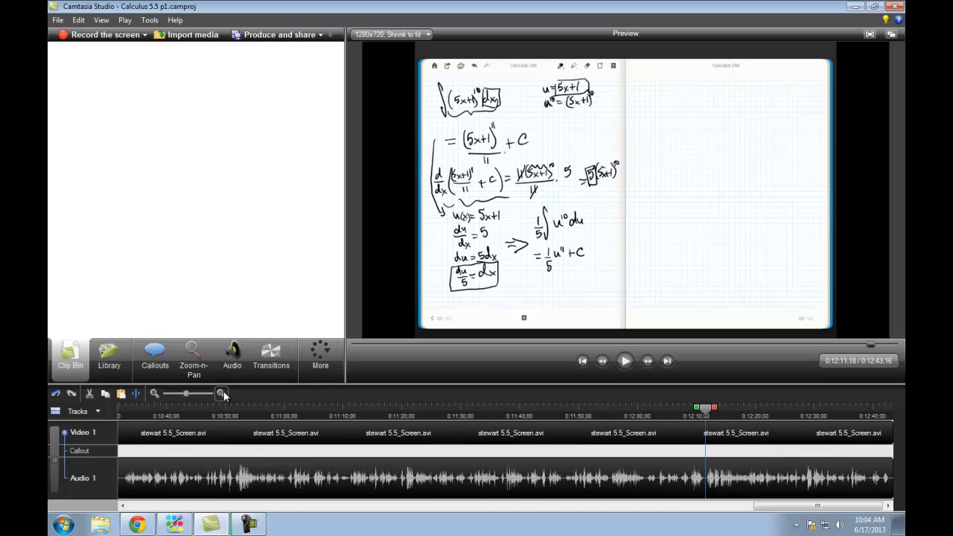
{"action": "left_click", "coordinate": [222, 393]}
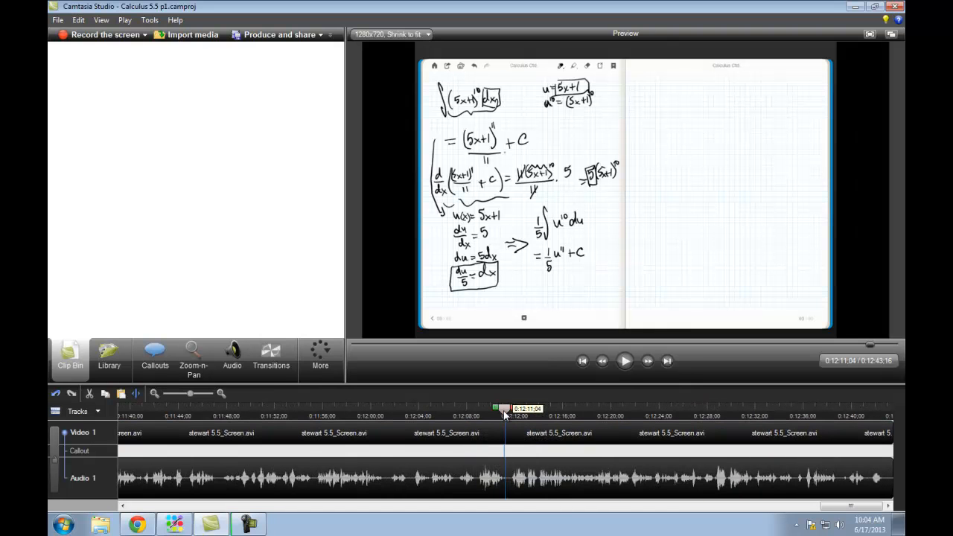
{"action": "left_click_drag", "start_coordinate": [509, 415], "coordinate": [506, 415]}
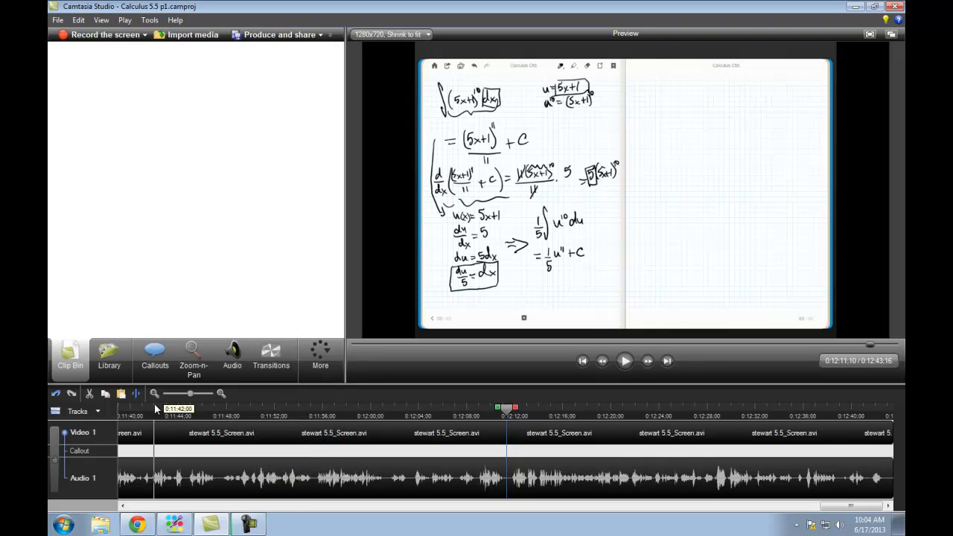
{"action": "left_click", "coordinate": [155, 393]}
{"action": "left_click", "coordinate": [155, 365]}
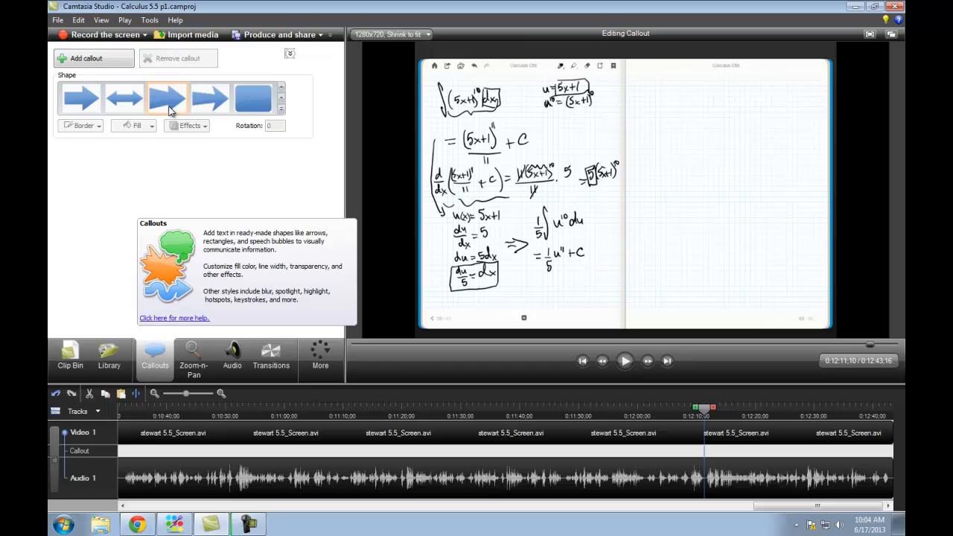
{"action": "left_click", "coordinate": [178, 108]}
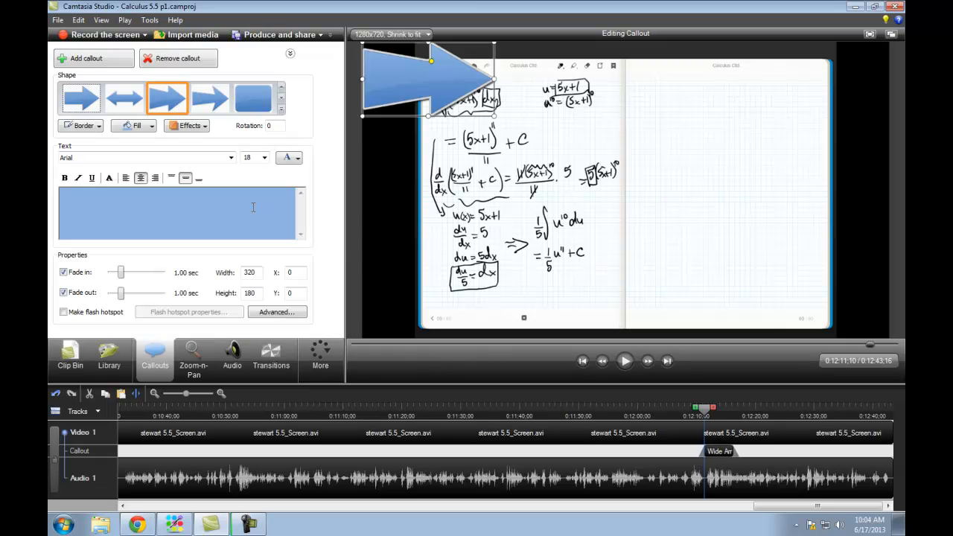
{"action": "left_click", "coordinate": [212, 103]}
{"action": "left_click", "coordinate": [172, 108]}
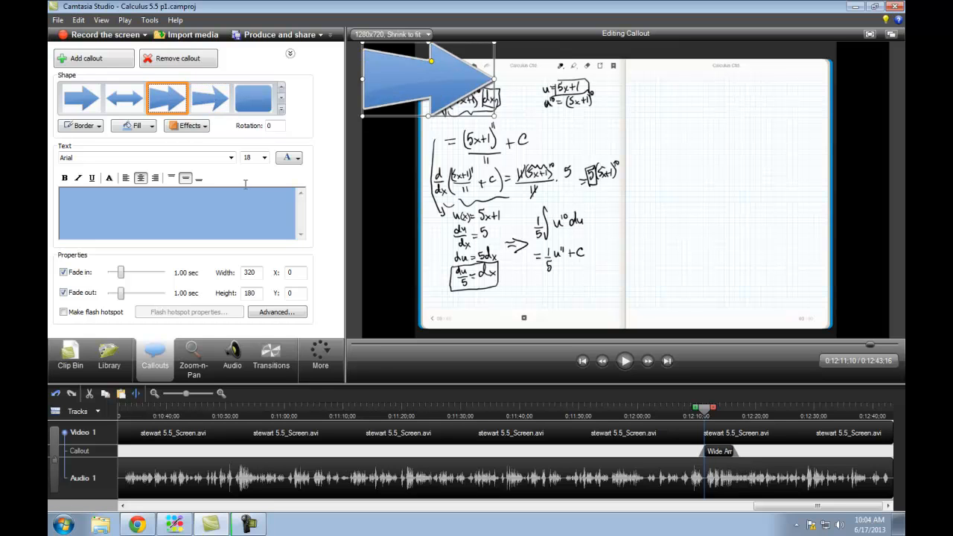
Enter the callout text "Oops! It was supposed to be 1/55 u^11 +c. Too much Caffeine!!!".
{"action": "left_click", "coordinate": [170, 216]}
{"action": "type", "text": "Oops!"}
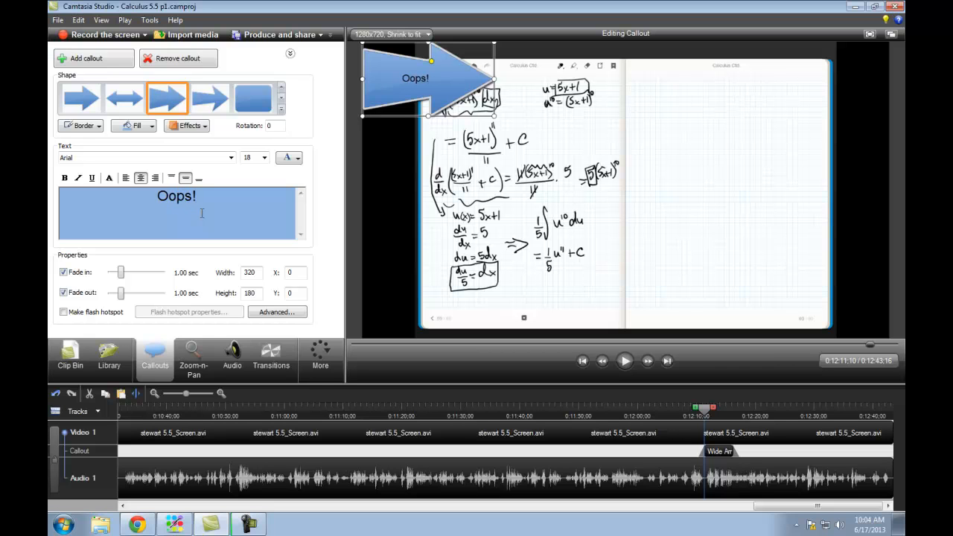
{"action": "type", "text": " It was"}
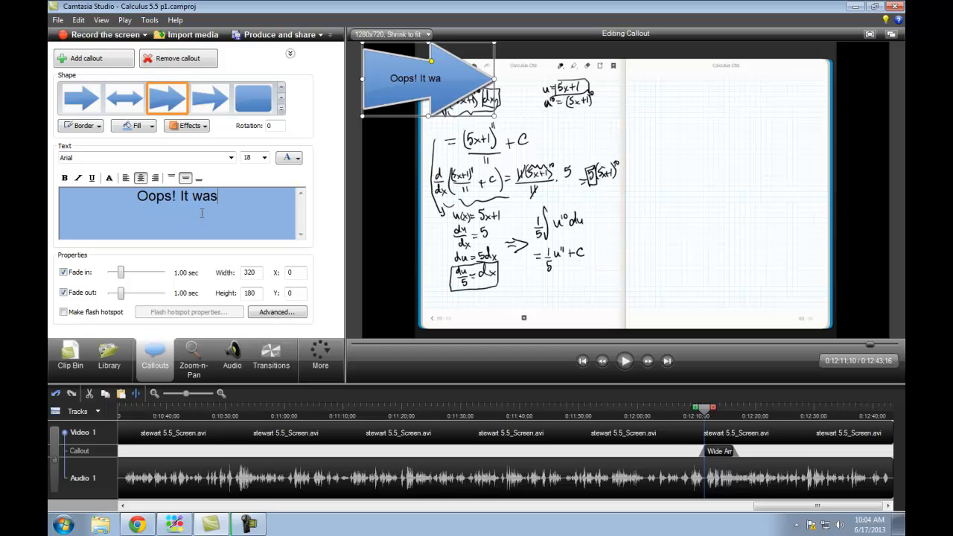
{"action": "type", "text": " supposed to "}
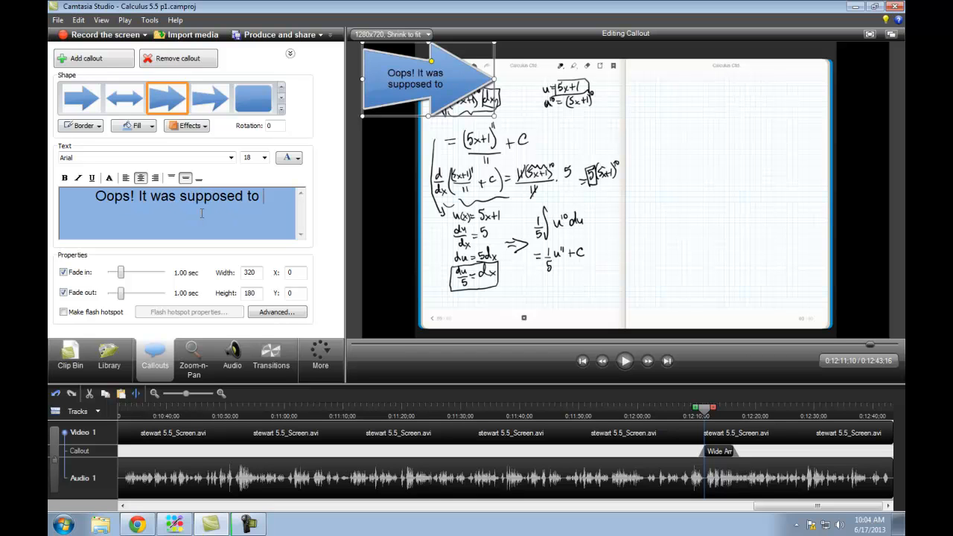
{"action": "type", "text": "be "}
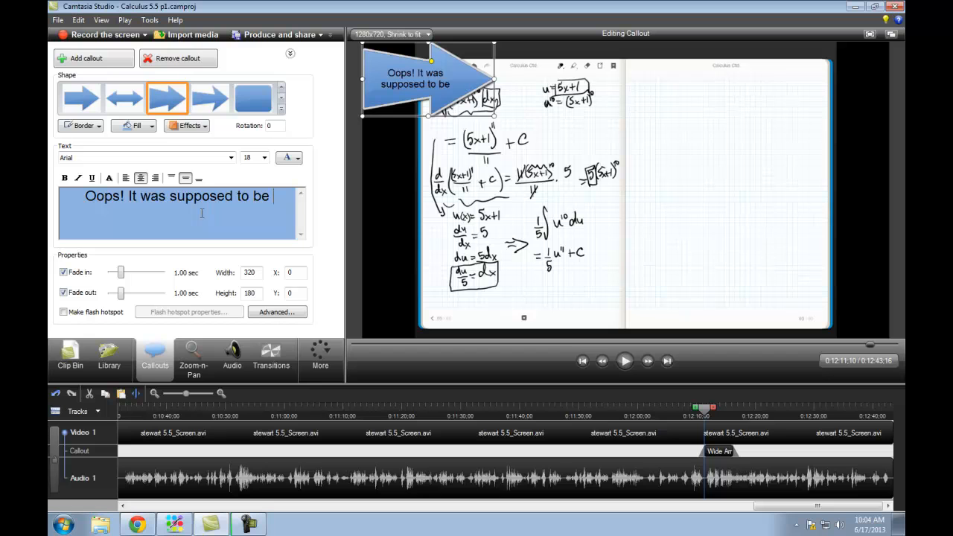
{"action": "type", "text": "1/"}
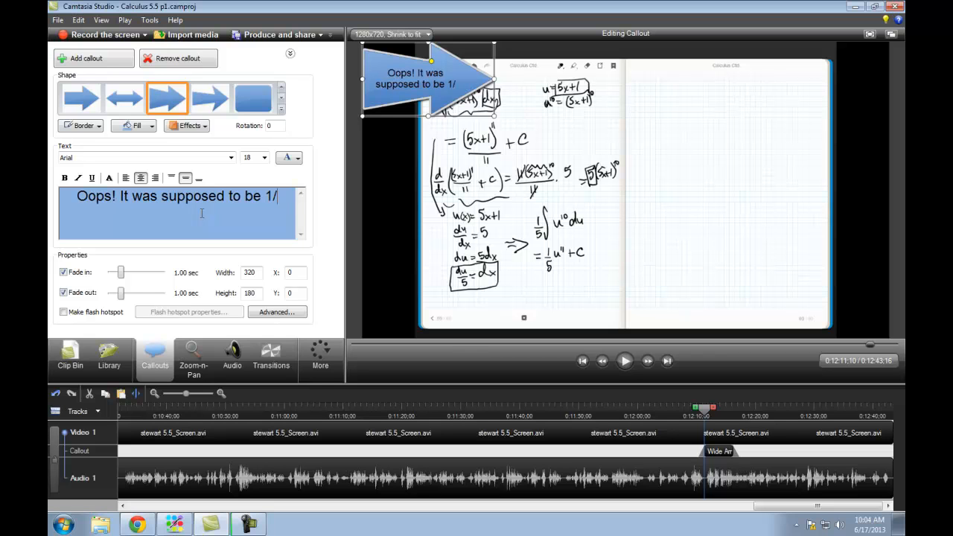
{"action": "type", "text": "55 u"}
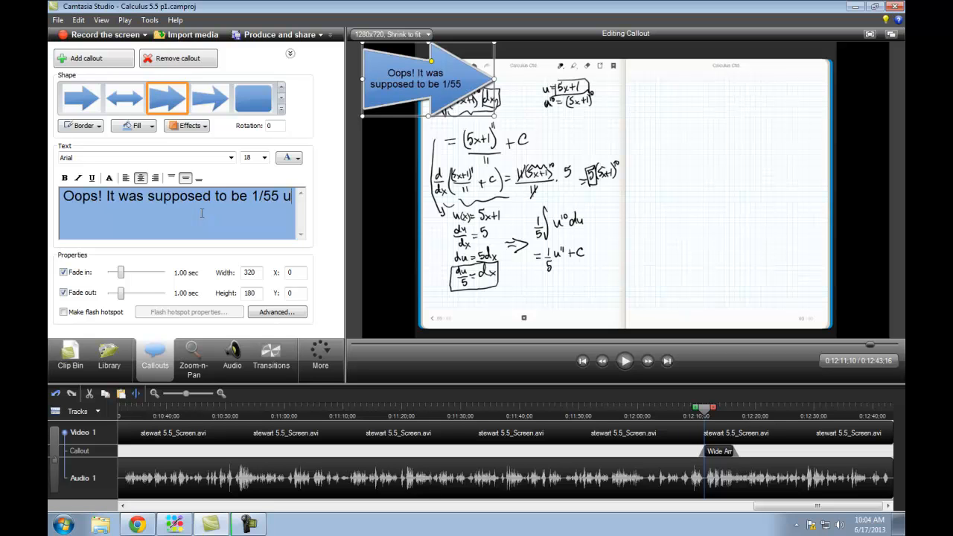
{"action": "type", "text": "^11 +c"}
{"action": "key", "text": "BackSpace"}
{"action": "type", "text": ".  Too much Caffeine!!!"}
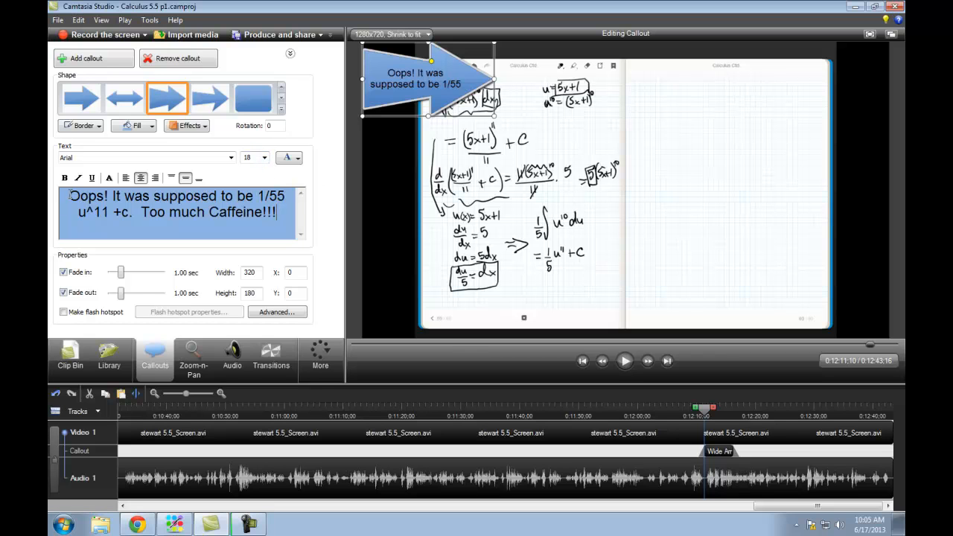
Set the font size of the whole callout text to 10.
{"action": "left_click_drag", "start_coordinate": [70, 195], "coordinate": [279, 214]}
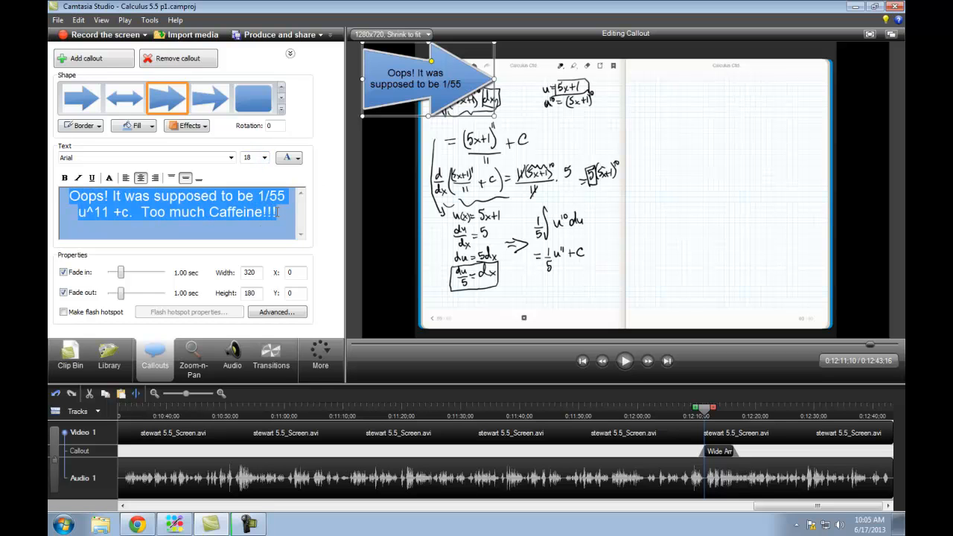
{"action": "left_click", "coordinate": [264, 157]}
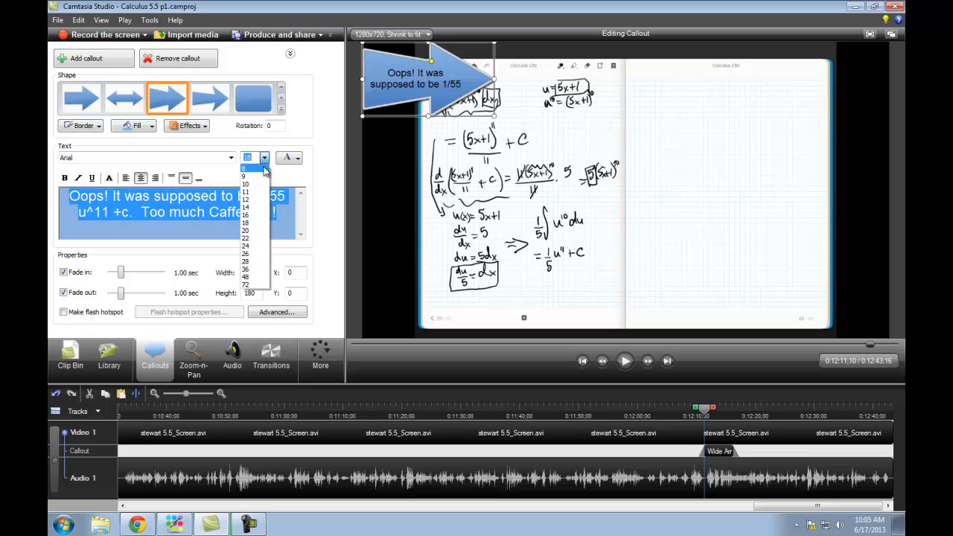
{"action": "left_click", "coordinate": [246, 184]}
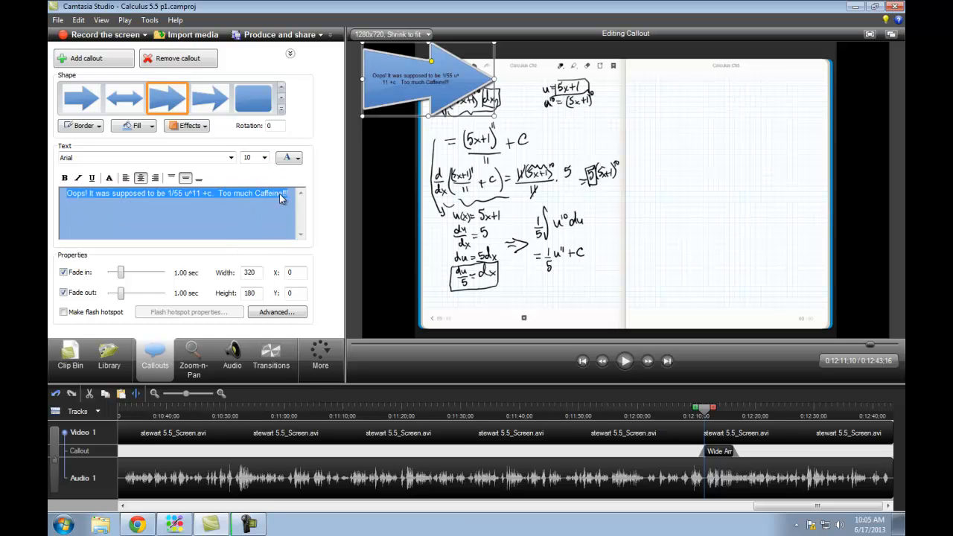
Place the arrow at about X 112, Y 381, rotated to 336 with height 156, pointing at the answer 1/5 u^11 + C.
{"action": "left_click_drag", "start_coordinate": [456, 115], "coordinate": [472, 254]}
{"action": "left_click_drag", "start_coordinate": [466, 164], "coordinate": [487, 170]}
{"action": "mouse_move", "coordinate": [469, 211]}
{"action": "left_mouse_down"}
{"action": "mouse_move", "coordinate": [467, 234]}
{"action": "mouse_move", "coordinate": [474, 221]}
{"action": "left_mouse_up"}
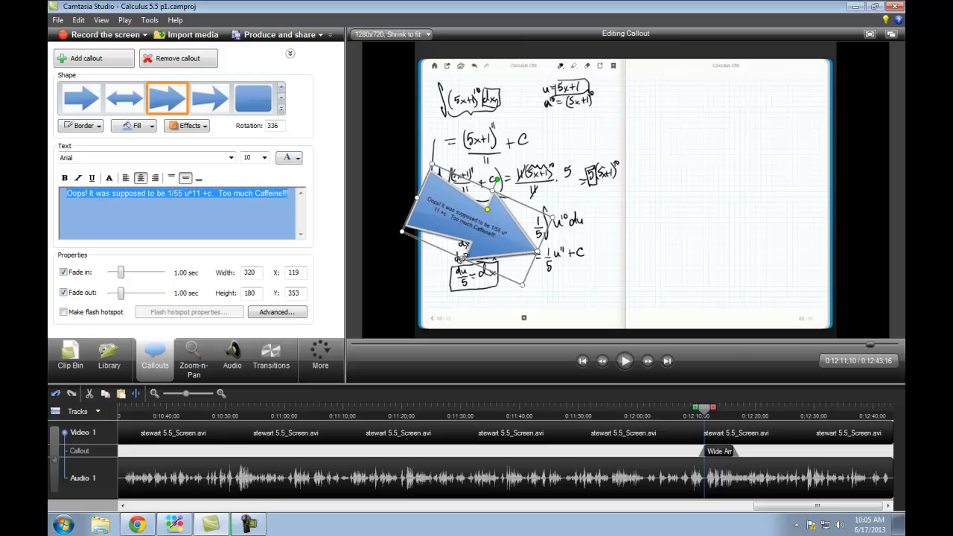
{"action": "left_click_drag", "start_coordinate": [470, 250], "coordinate": [477, 232]}
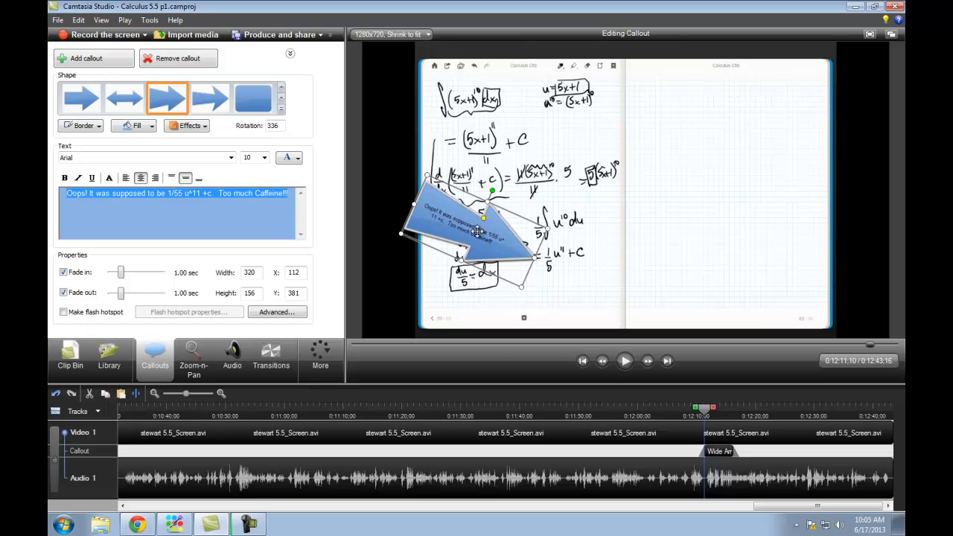
{"action": "left_click", "coordinate": [596, 286]}
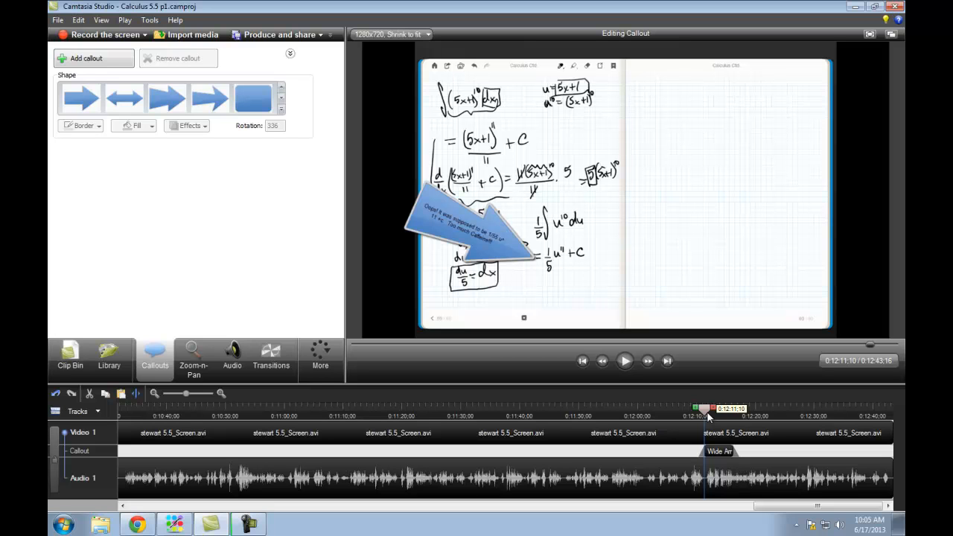
Play the video from shortly before the callout until it has faded out to check its timing.
{"action": "left_click_drag", "start_coordinate": [708, 417], "coordinate": [670, 413]}
{"action": "left_click", "coordinate": [626, 364]}
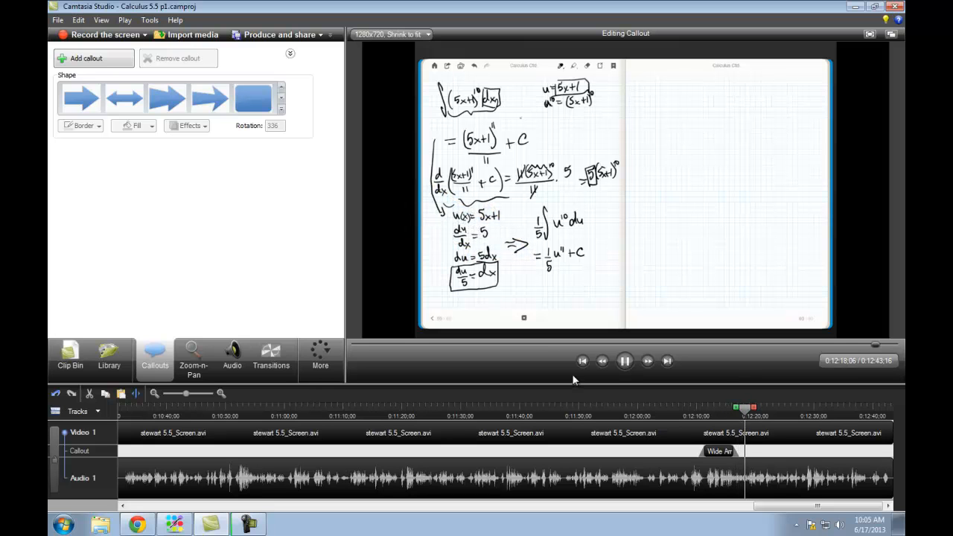
{"action": "left_click", "coordinate": [626, 361]}
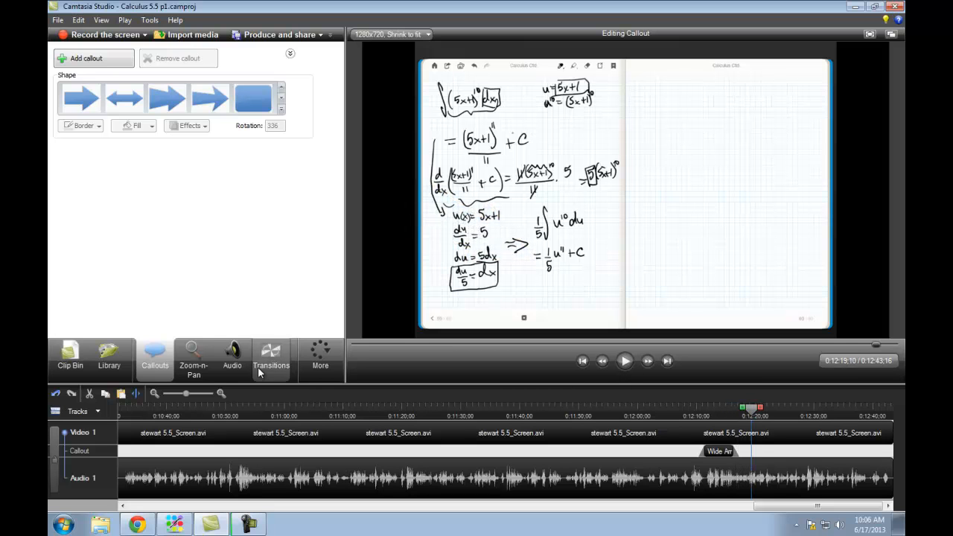
Shorten the arrow callout on the timeline so that it starts at 0:12:11;13.
{"action": "left_click", "coordinate": [154, 394]}
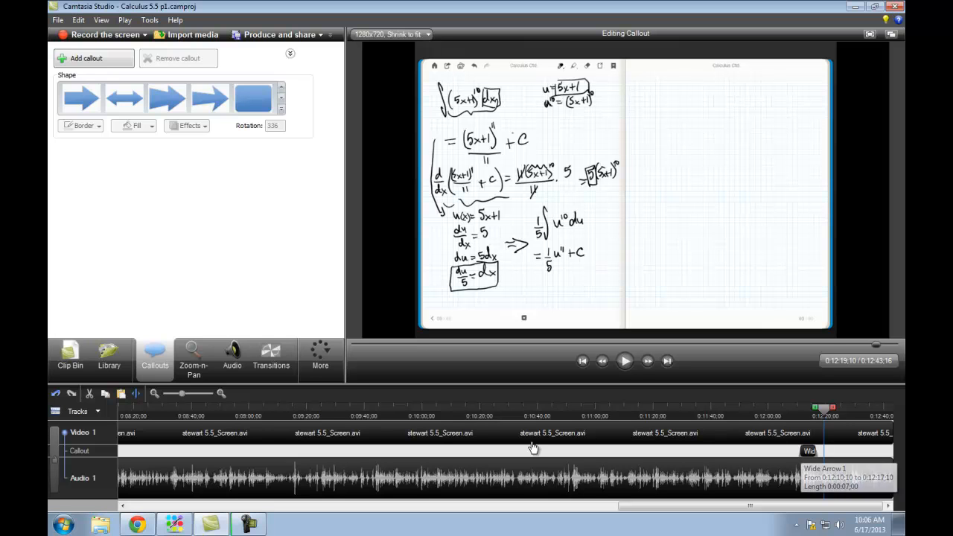
{"action": "left_click", "coordinate": [154, 394]}
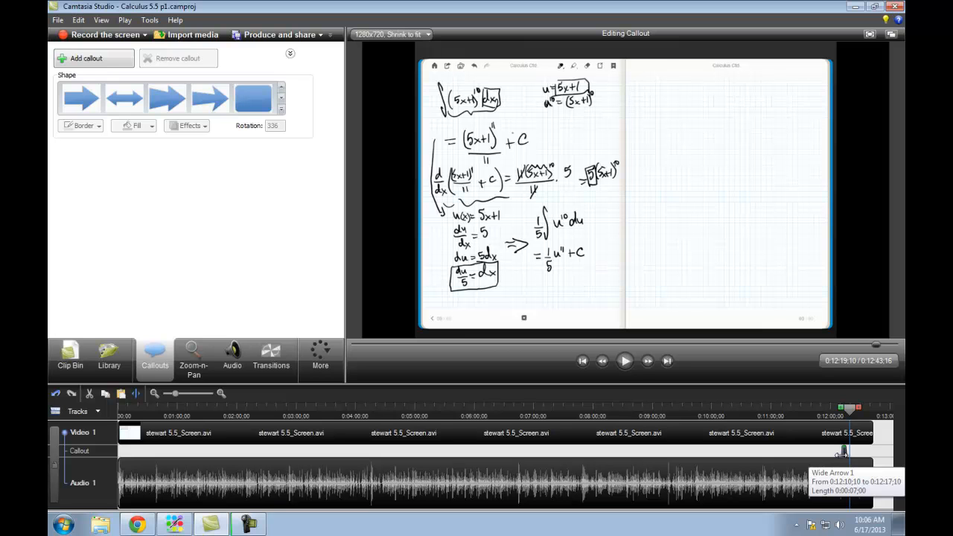
{"action": "left_click", "coordinate": [220, 393]}
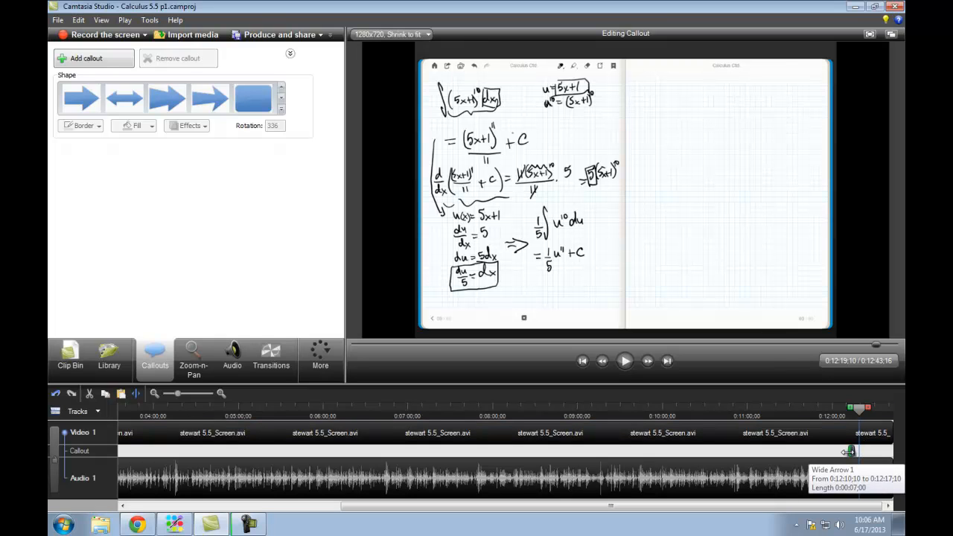
{"action": "mouse_move", "coordinate": [849, 452]}
{"action": "left_mouse_down"}
{"action": "mouse_move", "coordinate": [797, 452]}
{"action": "mouse_move", "coordinate": [881, 454]}
{"action": "mouse_move", "coordinate": [853, 452]}
{"action": "left_mouse_up"}
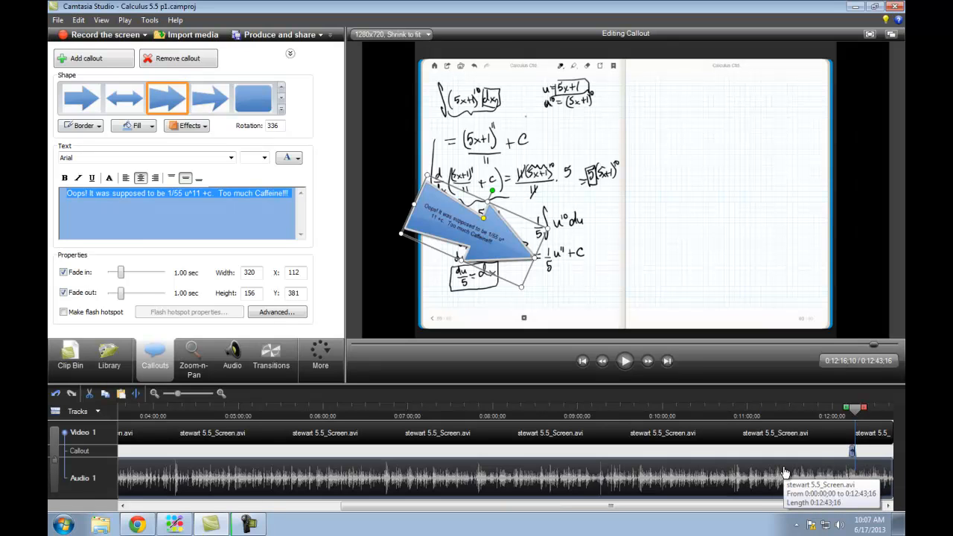
Stretch the callout's start back to about 0:07:14, then shorten it so that it starts at 0:12:07;00.
{"action": "left_click", "coordinate": [154, 394]}
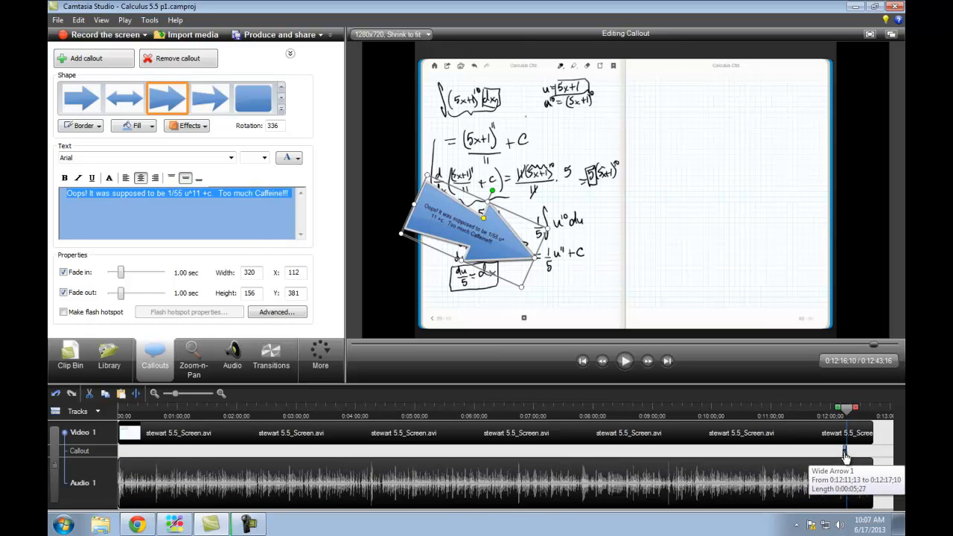
{"action": "left_click", "coordinate": [221, 394]}
{"action": "left_click_drag", "start_coordinate": [832, 452], "coordinate": [233, 451]}
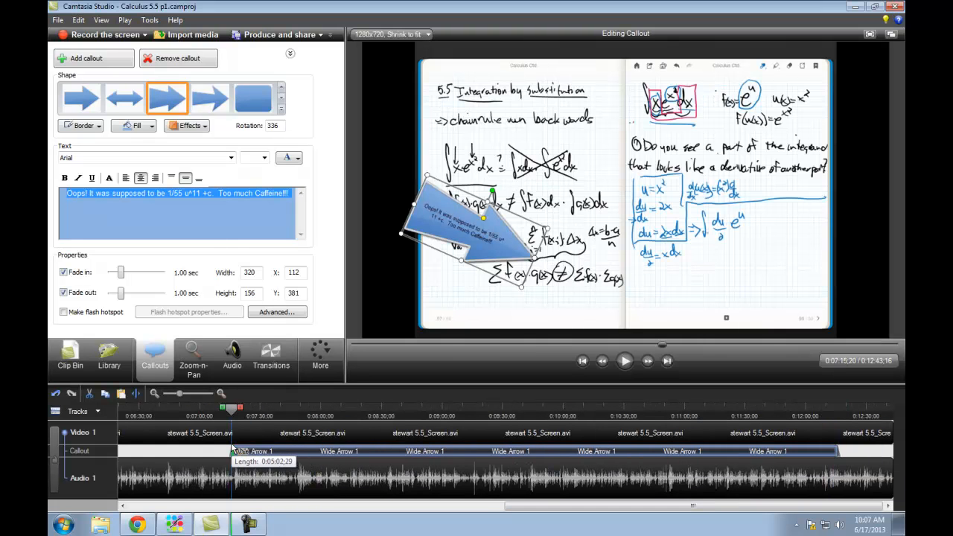
{"action": "left_click", "coordinate": [154, 394]}
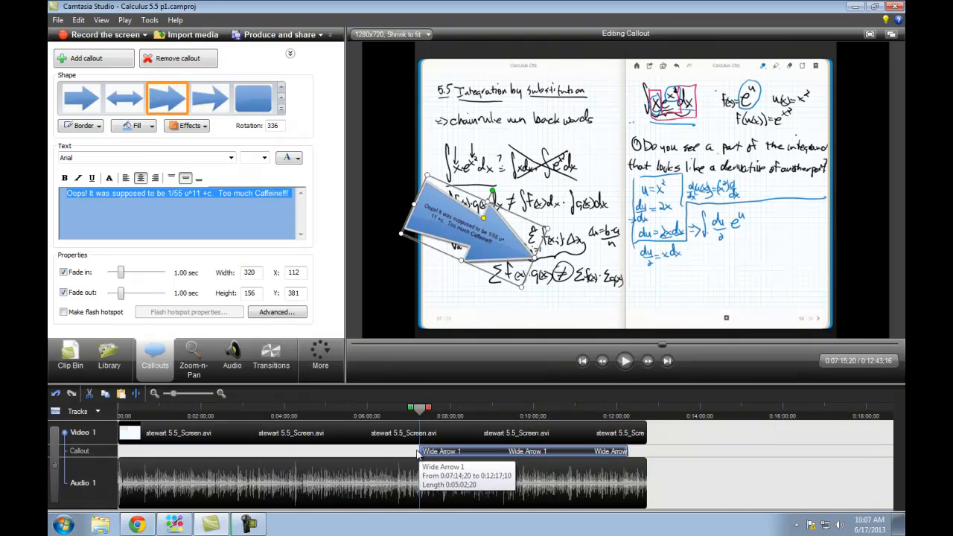
{"action": "left_click_drag", "start_coordinate": [420, 452], "coordinate": [464, 457]}
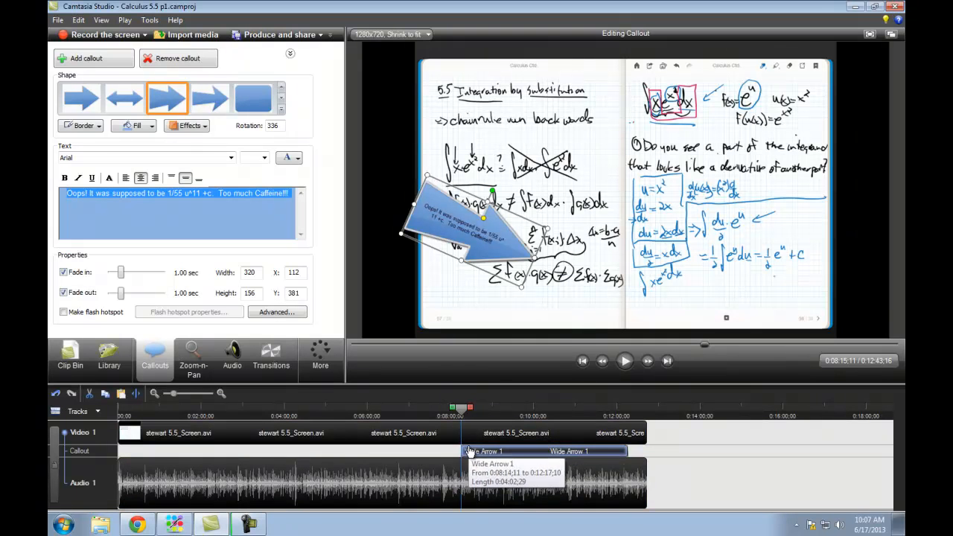
{"action": "left_click_drag", "start_coordinate": [462, 451], "coordinate": [626, 454]}
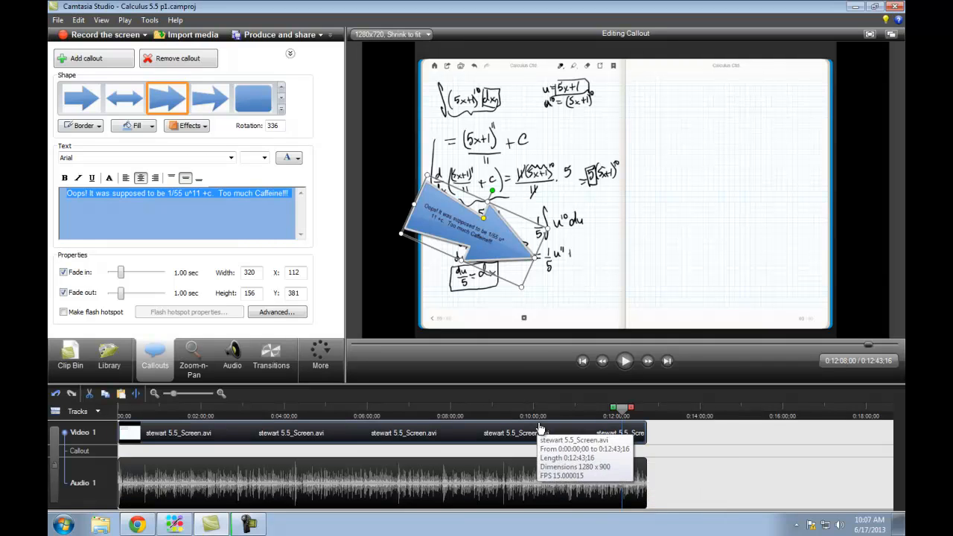
Remove the callout's fade-in and play the video from about 0:12:02 to review how the arrow appears.
{"action": "mouse_move", "coordinate": [123, 275]}
{"action": "left_mouse_down"}
{"action": "mouse_move", "coordinate": [170, 275]}
{"action": "mouse_move", "coordinate": [123, 275]}
{"action": "left_mouse_up"}
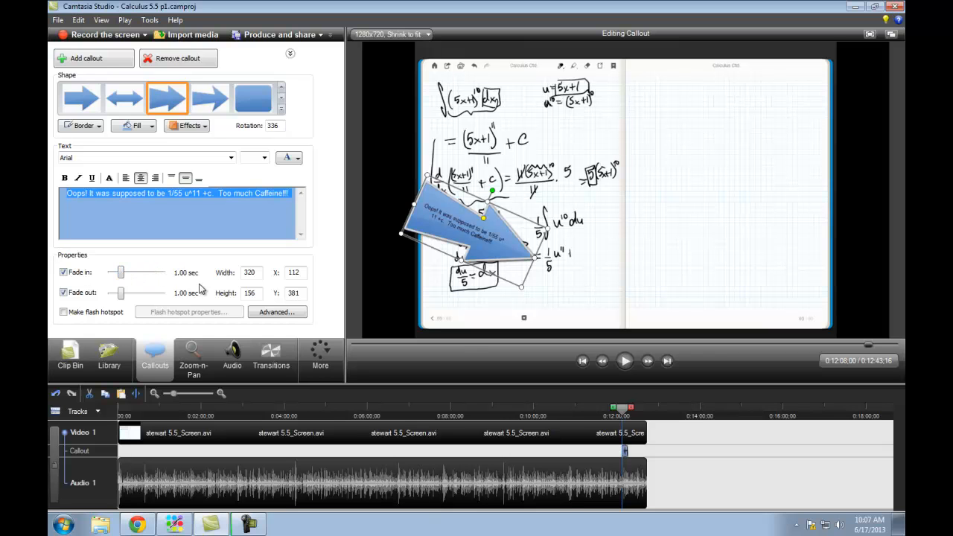
{"action": "left_click_drag", "start_coordinate": [122, 274], "coordinate": [108, 275]}
{"action": "mouse_move", "coordinate": [623, 408]}
{"action": "left_mouse_down"}
{"action": "mouse_move", "coordinate": [609, 414]}
{"action": "mouse_move", "coordinate": [618, 411]}
{"action": "left_mouse_up"}
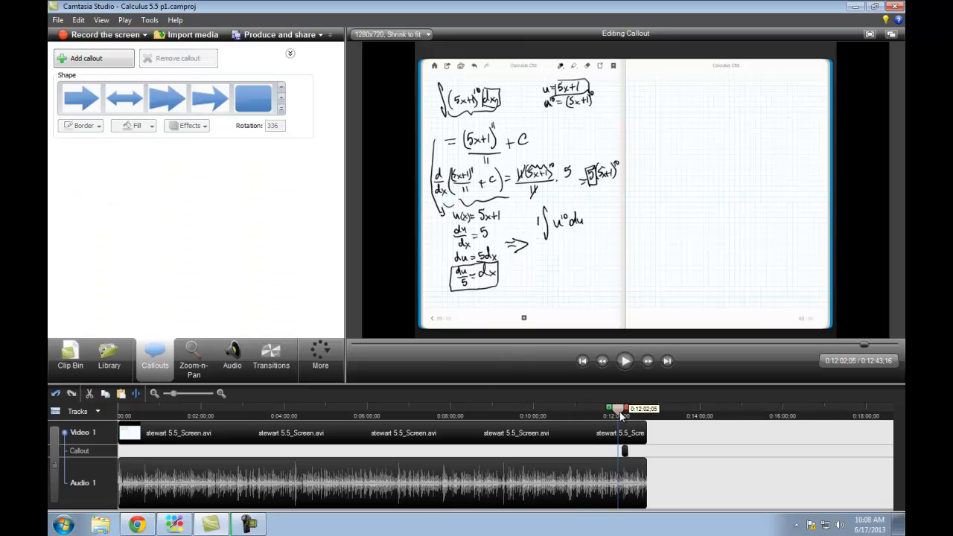
{"action": "left_click", "coordinate": [625, 360]}
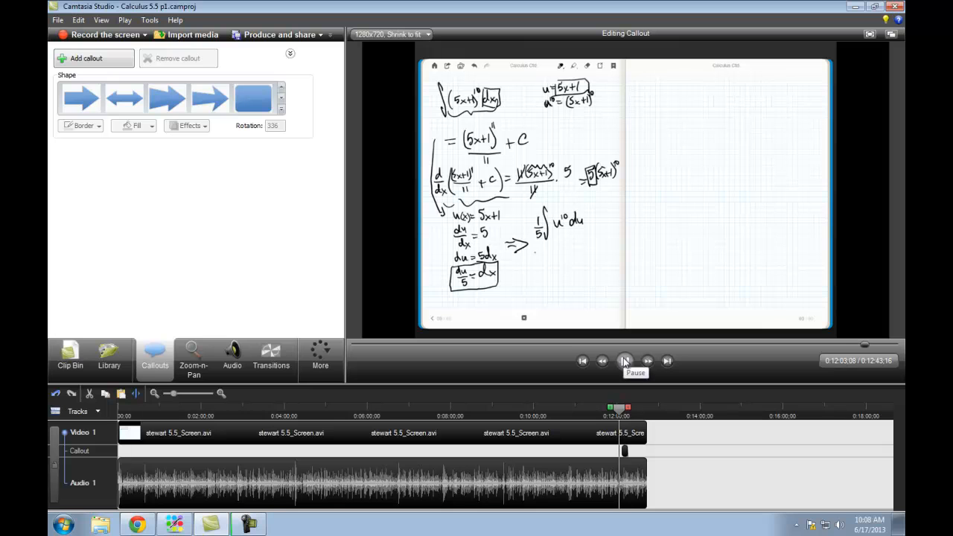
{"action": "left_click", "coordinate": [221, 393]}
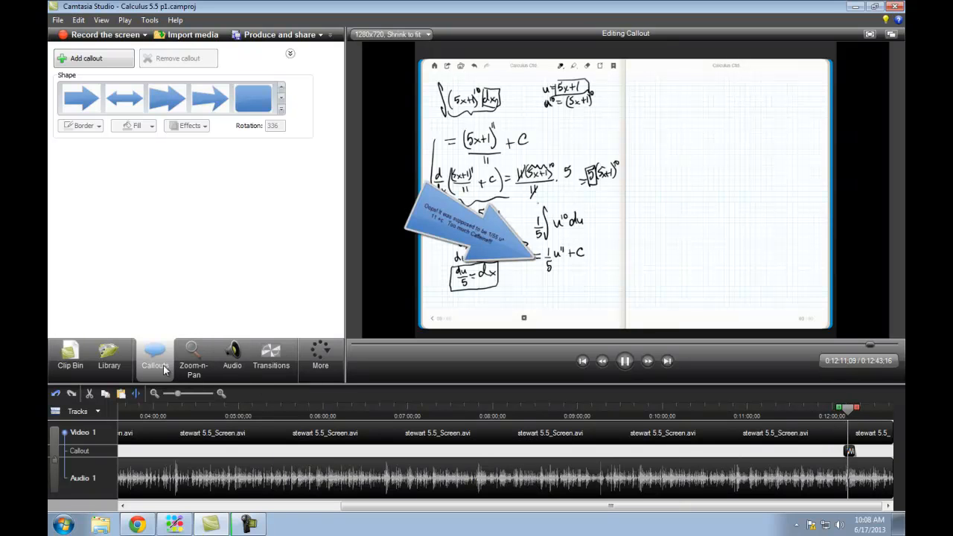
Restore the callout's fade-in to 1.00 second and shorten the callout so that it ends at 0:12:14;21.
{"action": "left_click", "coordinate": [849, 452]}
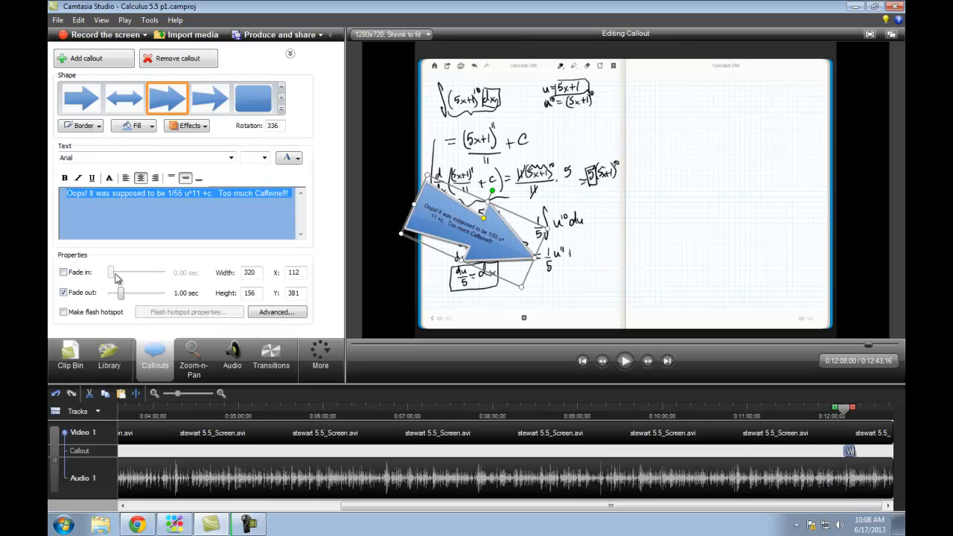
{"action": "left_click", "coordinate": [64, 272]}
{"action": "left_click_drag", "start_coordinate": [111, 274], "coordinate": [123, 277]}
{"action": "left_click", "coordinate": [851, 451]}
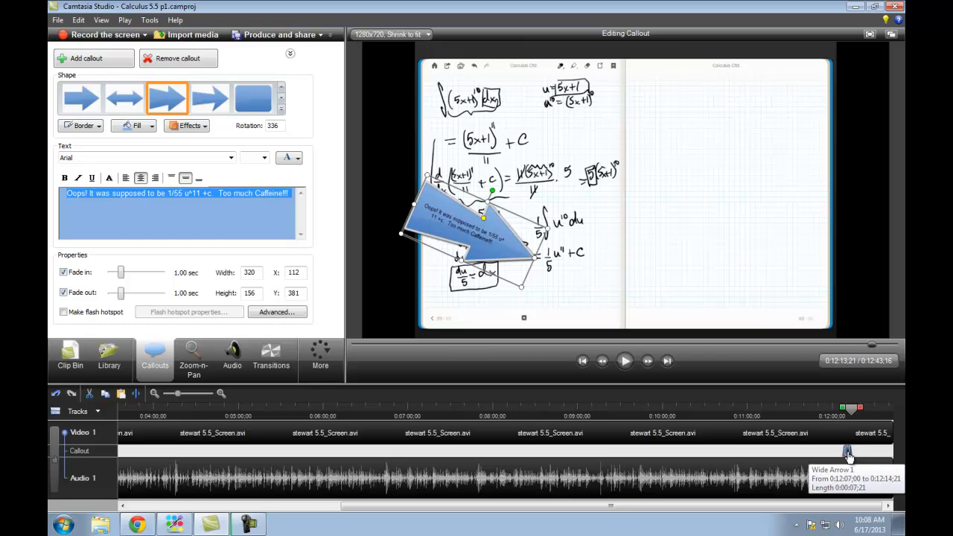